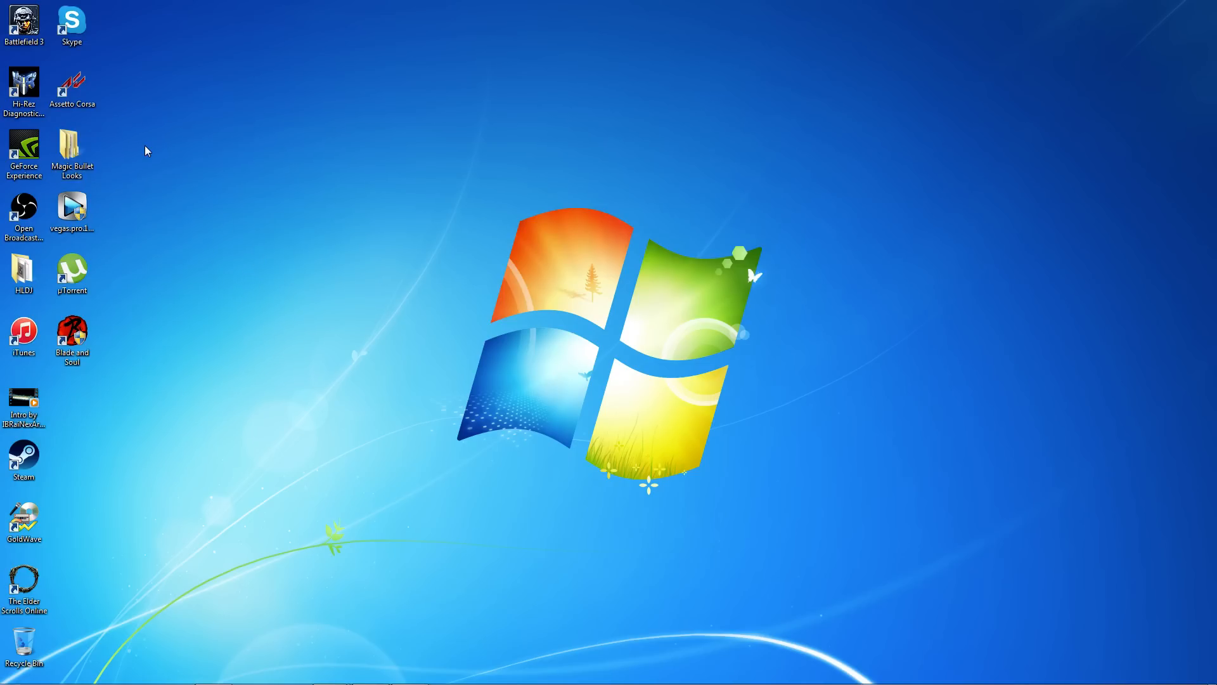
Step: Move the GoldWave shortcut to the desktop centre, launch it, close its help and nudge the window up-left
left_click_drag(24, 519, 620, 286)
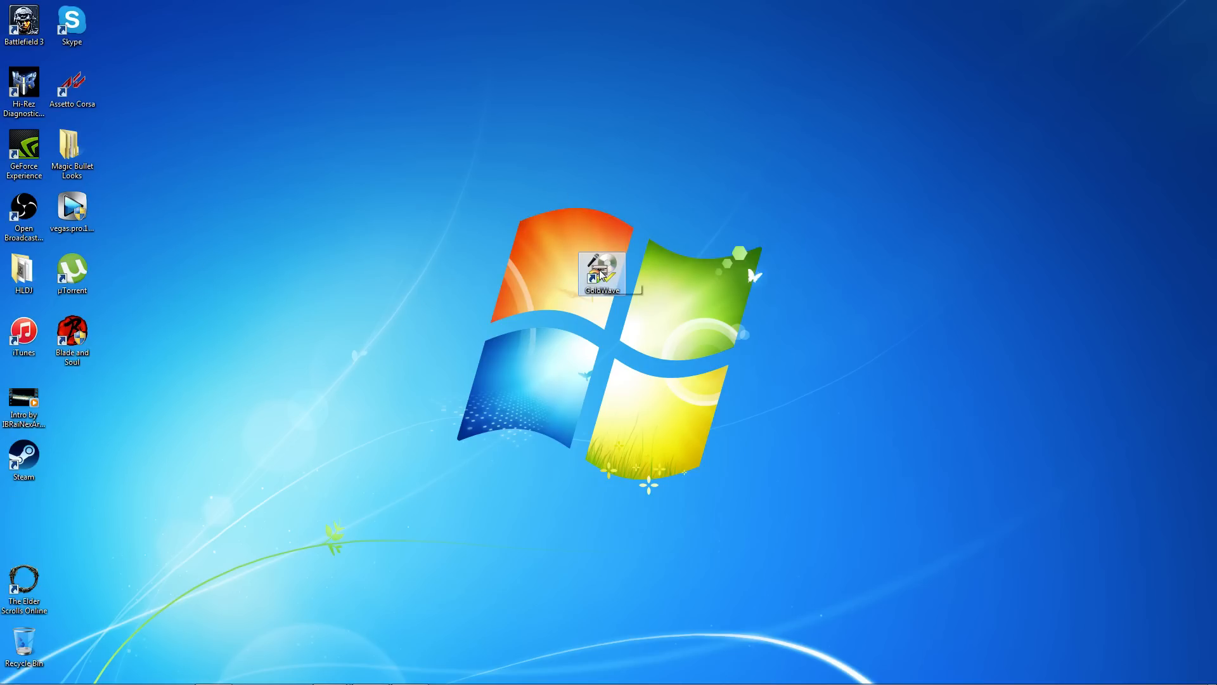
double_click(602, 275)
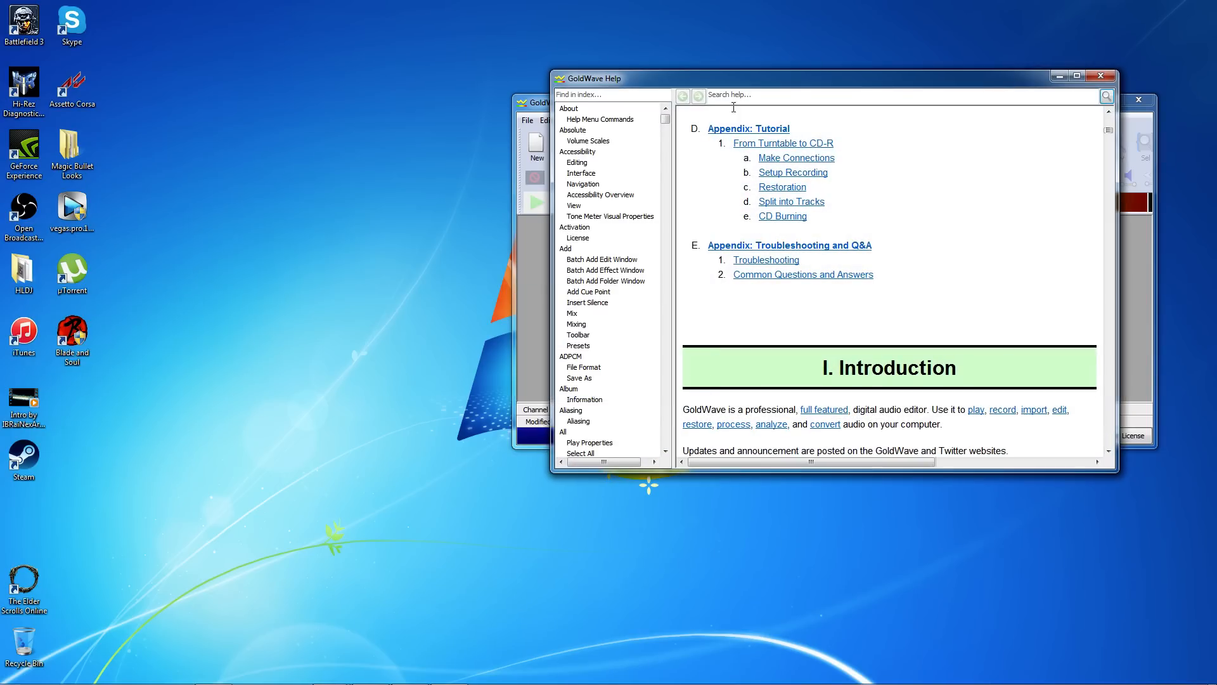
left_click(1104, 79)
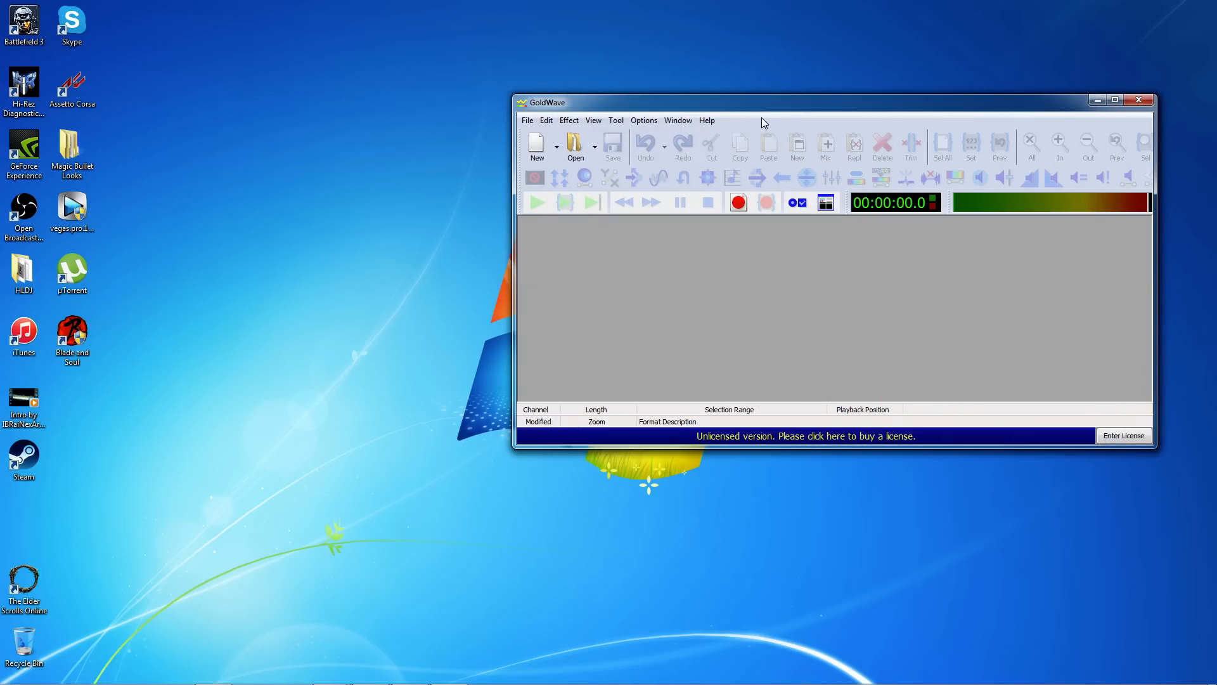
left_click_drag(776, 105, 736, 90)
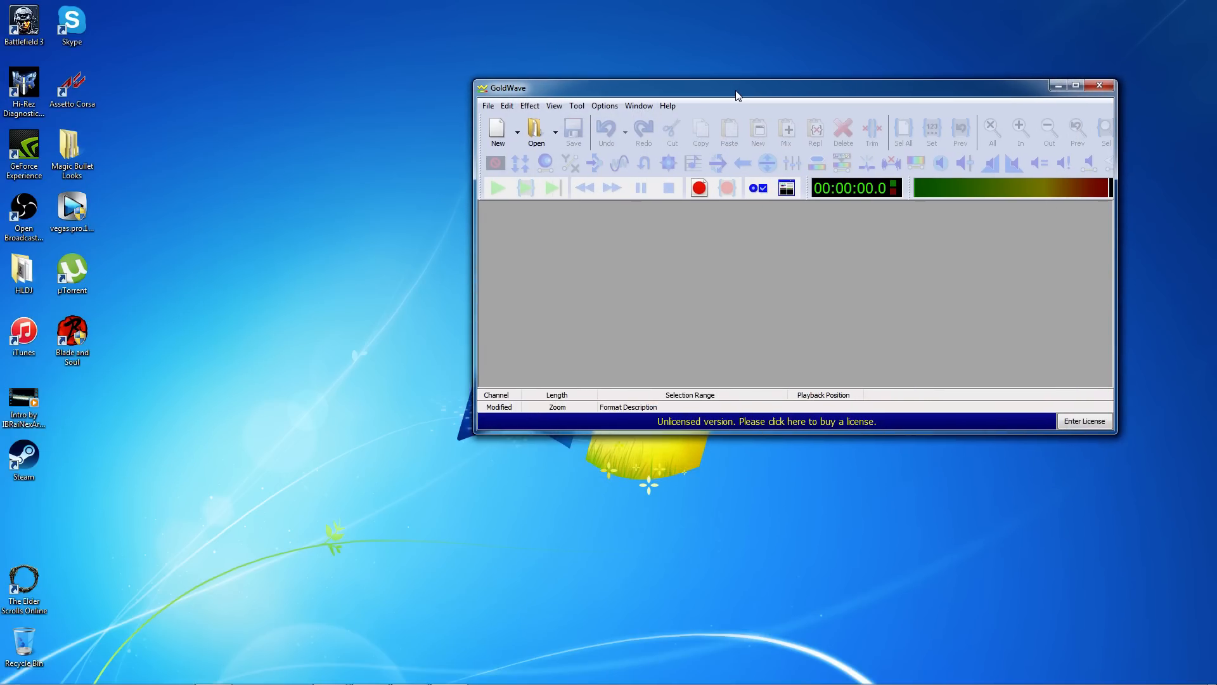
Step: Open the HLDJ desktop folder and then its Audio subfolder
double_click(23, 274)
double_click(257, 83)
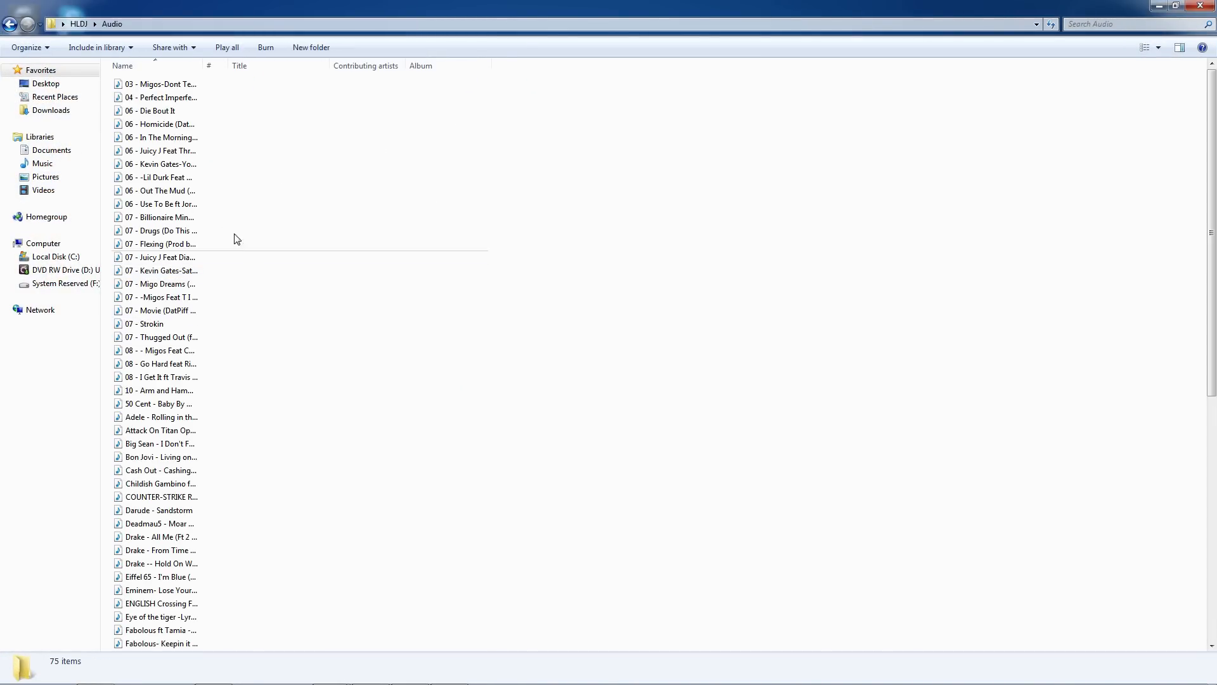
scroll(344, 184, "down", 1)
scroll(345, 183, "down", 5)
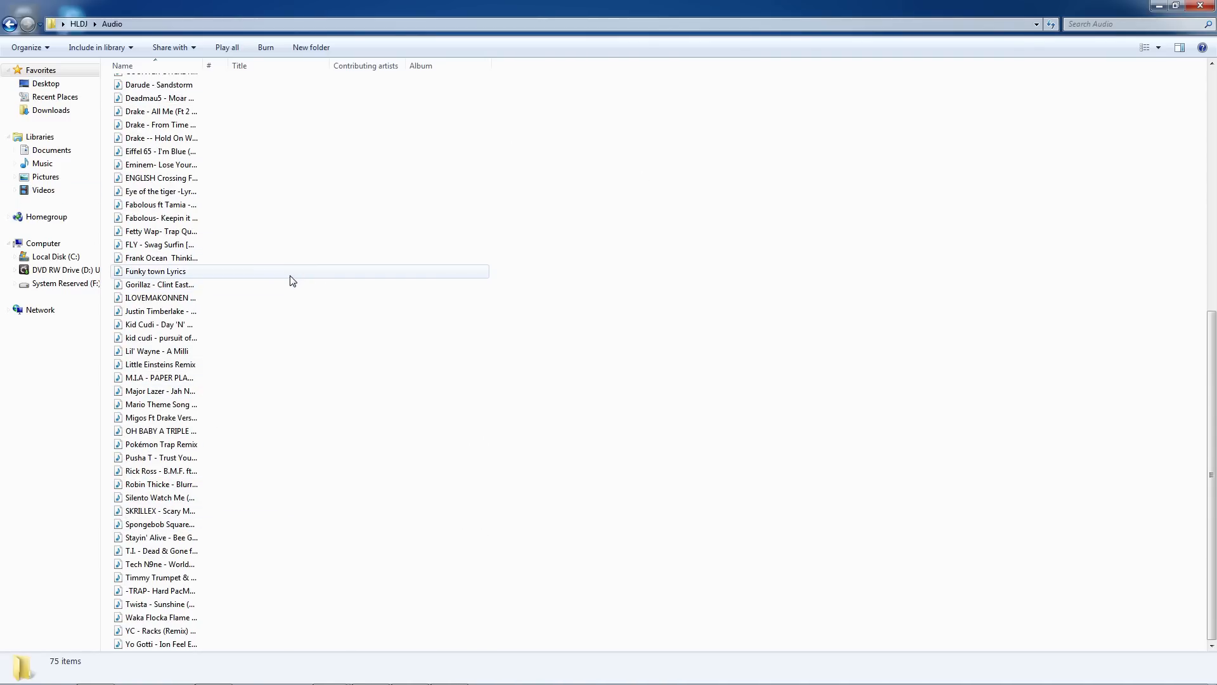
scroll(291, 279, "up", 5)
scroll(261, 371, "up", 5)
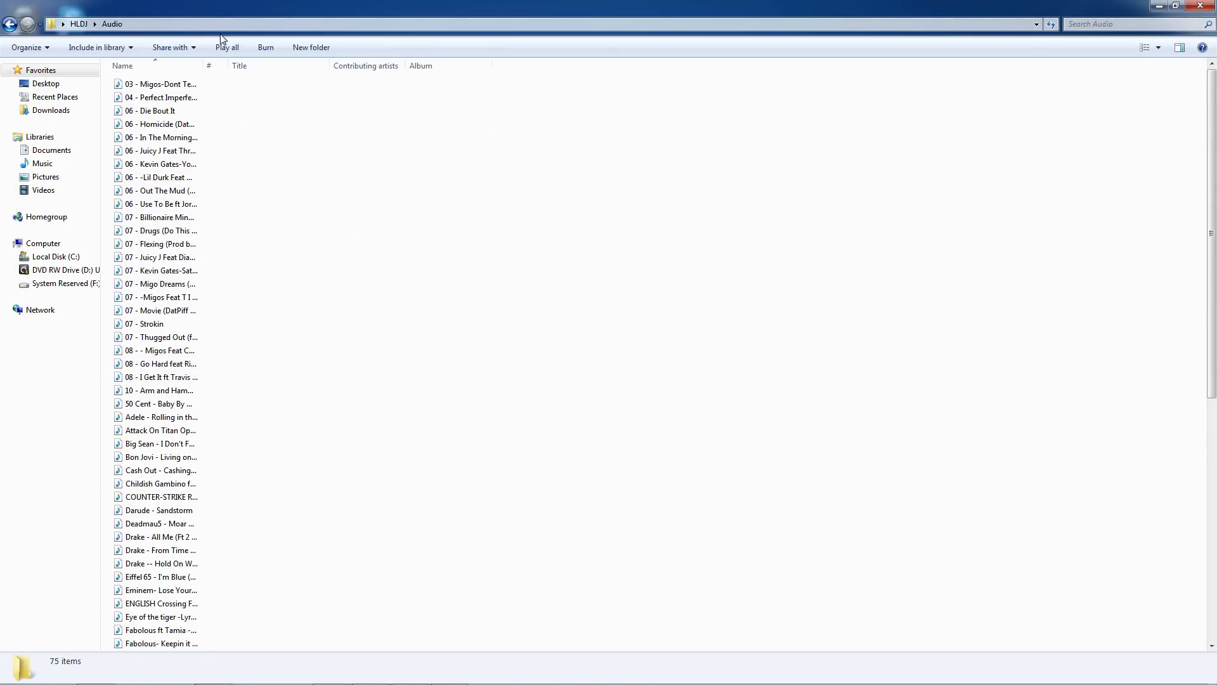
scroll(219, 237, "down", 4)
scroll(229, 266, "down", 4)
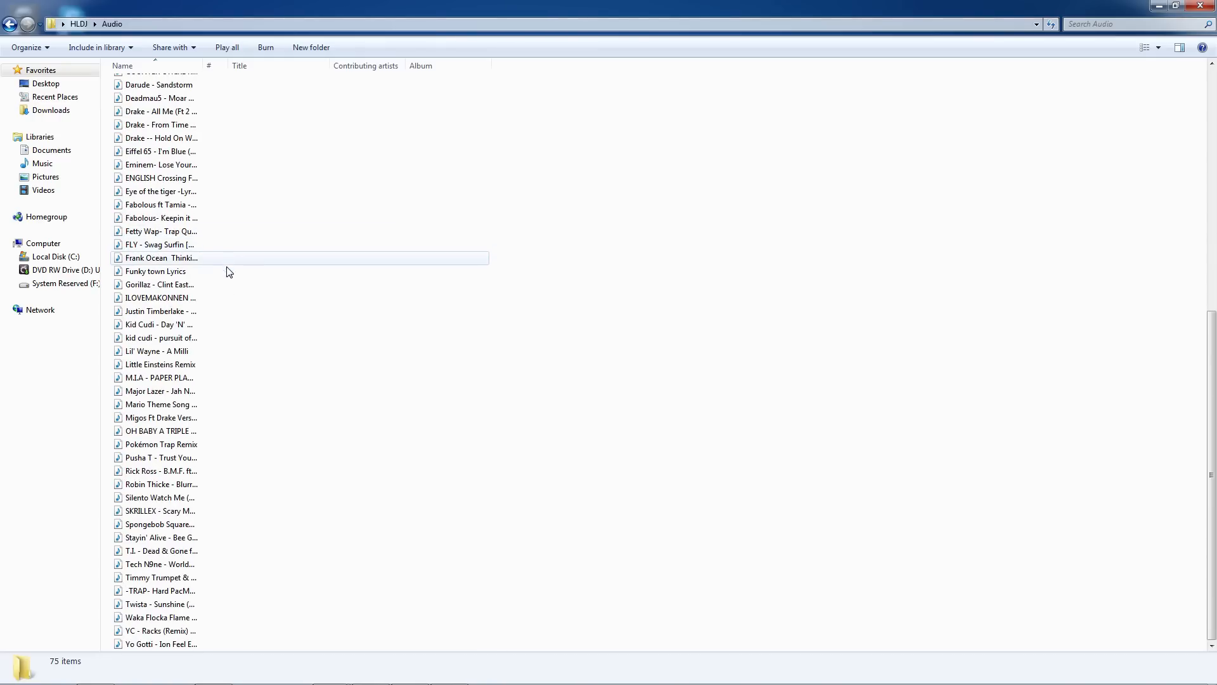
scroll(168, 361, "up", 3)
scroll(168, 326, "up", 5)
scroll(167, 325, "up", 3)
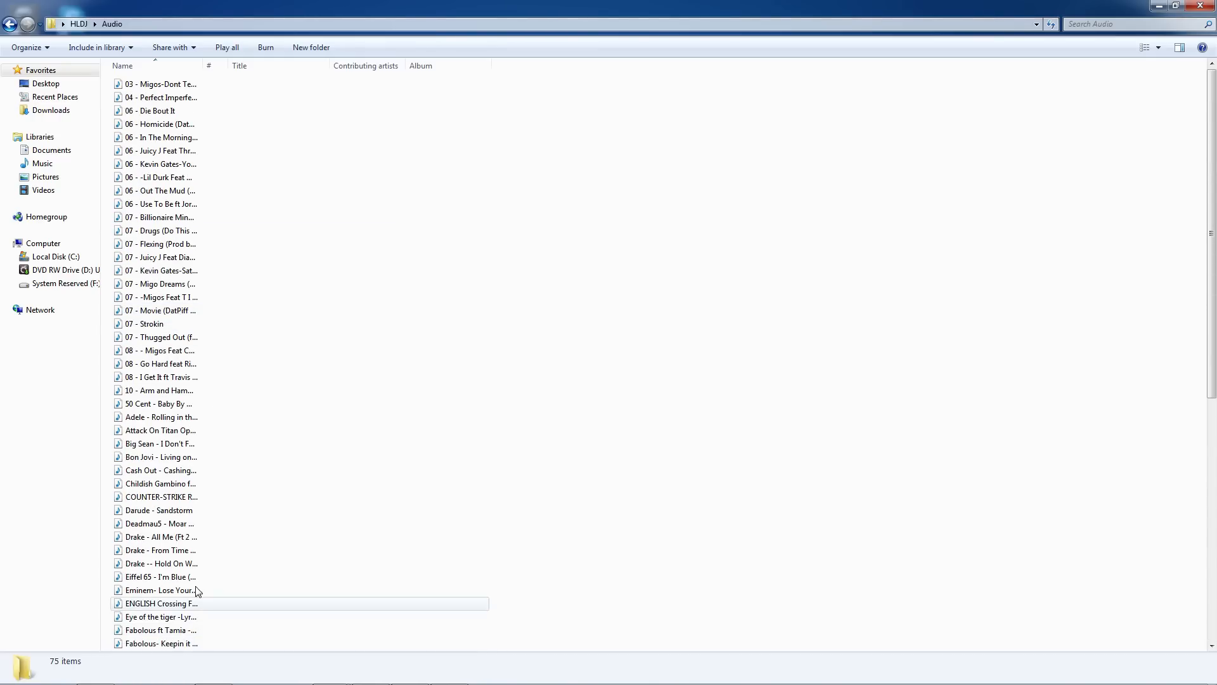
Step: Shrink the folder window, jump to Downloads and select the Deadmau5 MP3
double_click(571, 7)
mouse_move(609, 678)
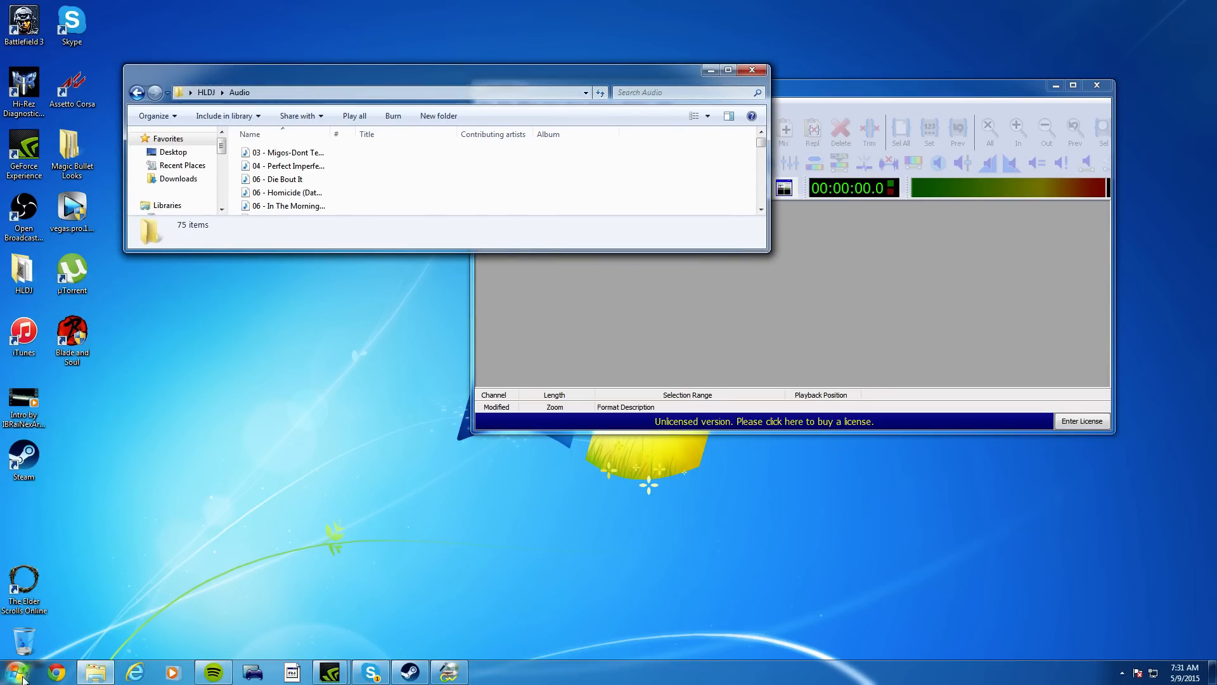
right_click(98, 678)
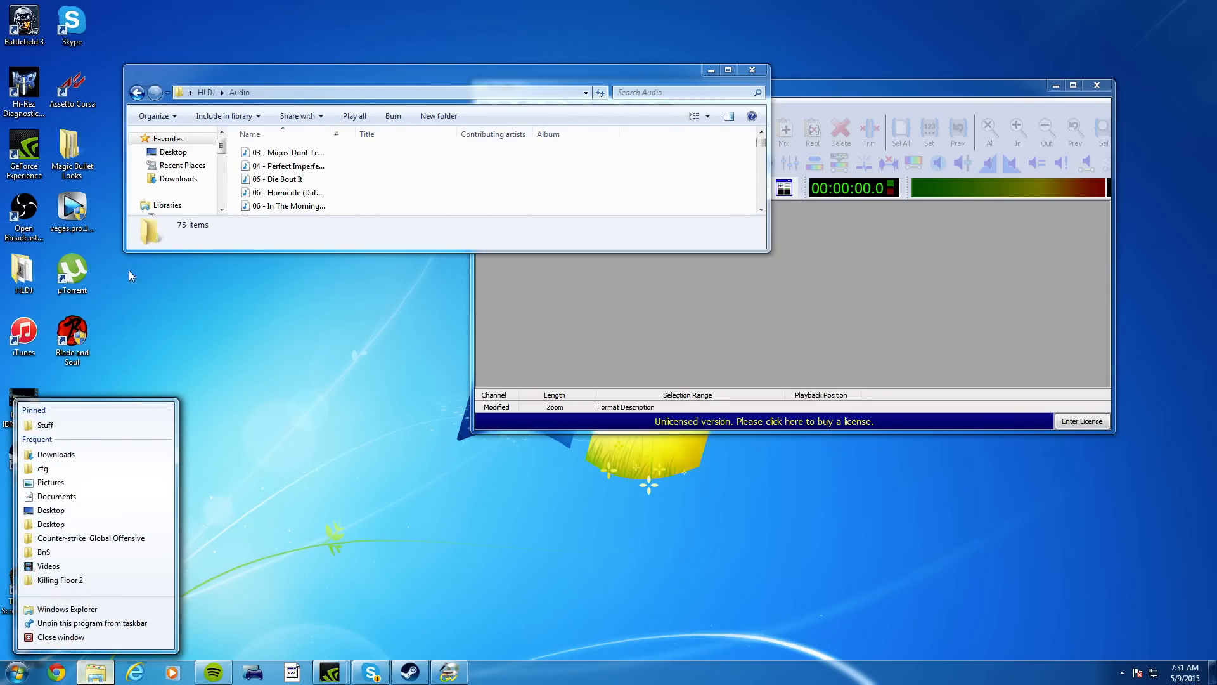
left_click(179, 178)
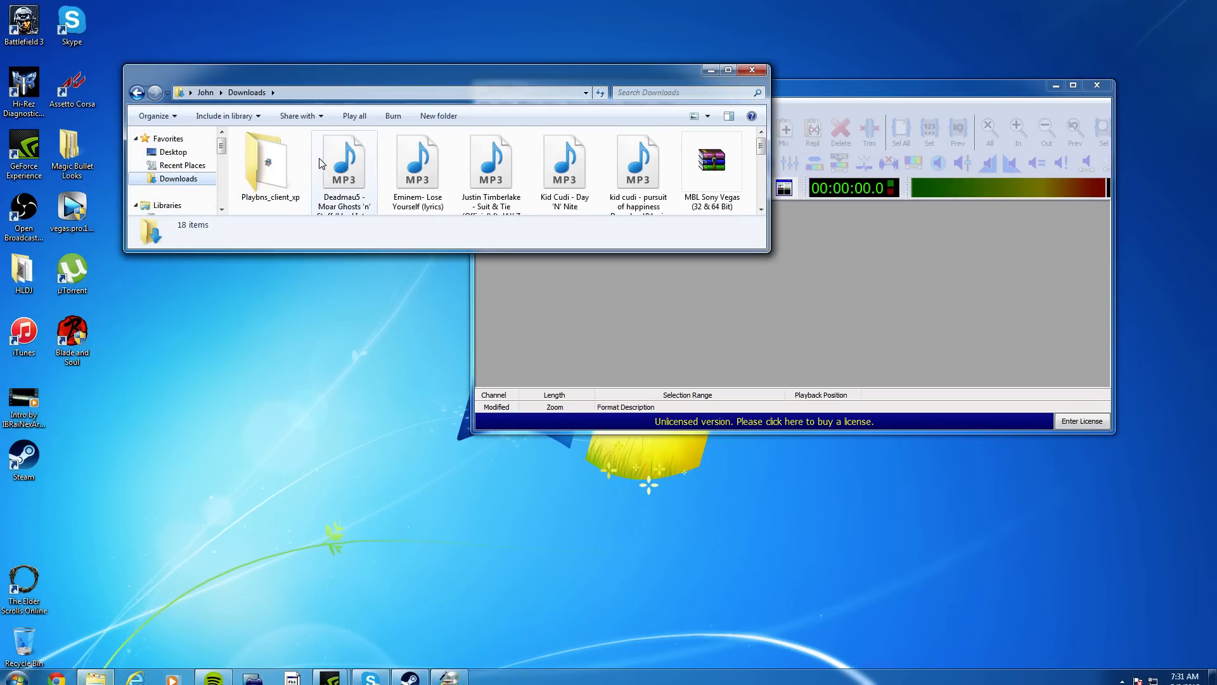
left_click(417, 166)
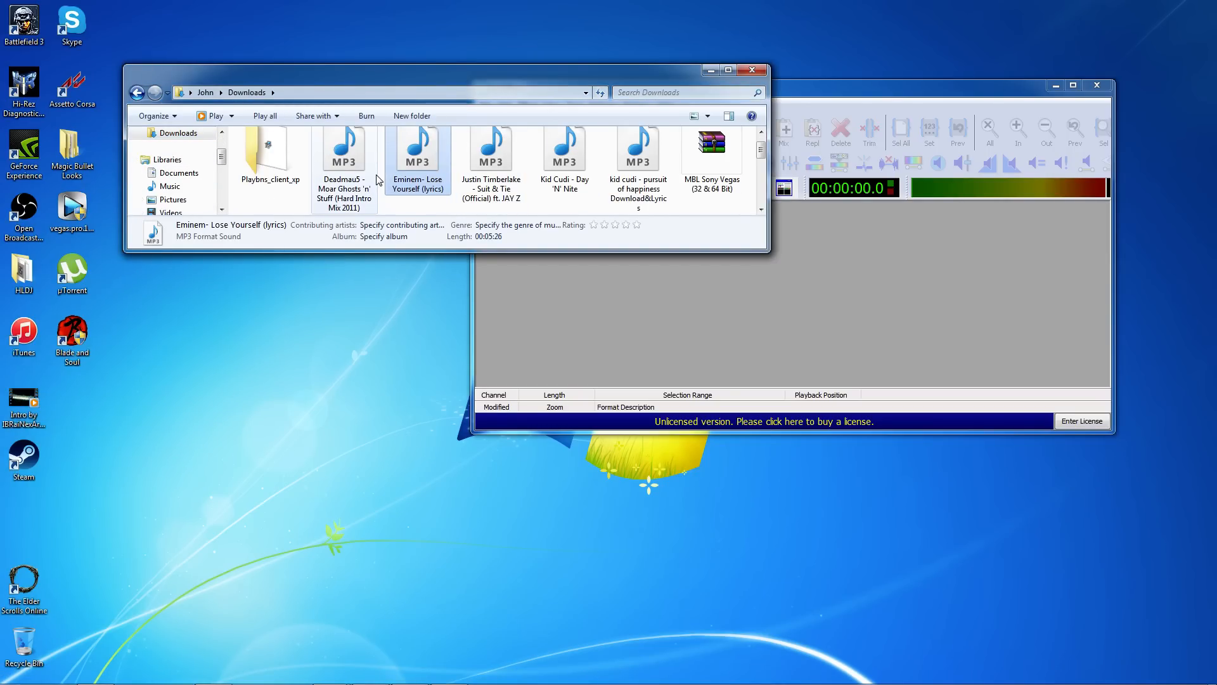
left_click(344, 157)
scroll(354, 189, "down", 2)
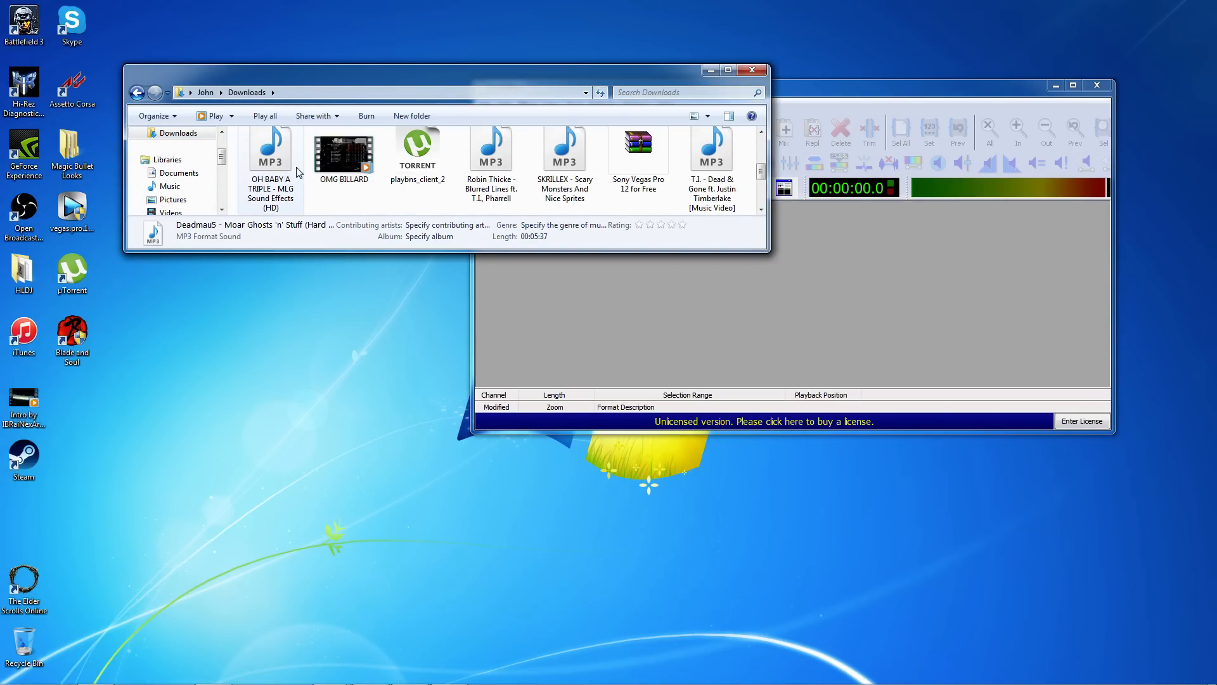
scroll(362, 190, "up", 2)
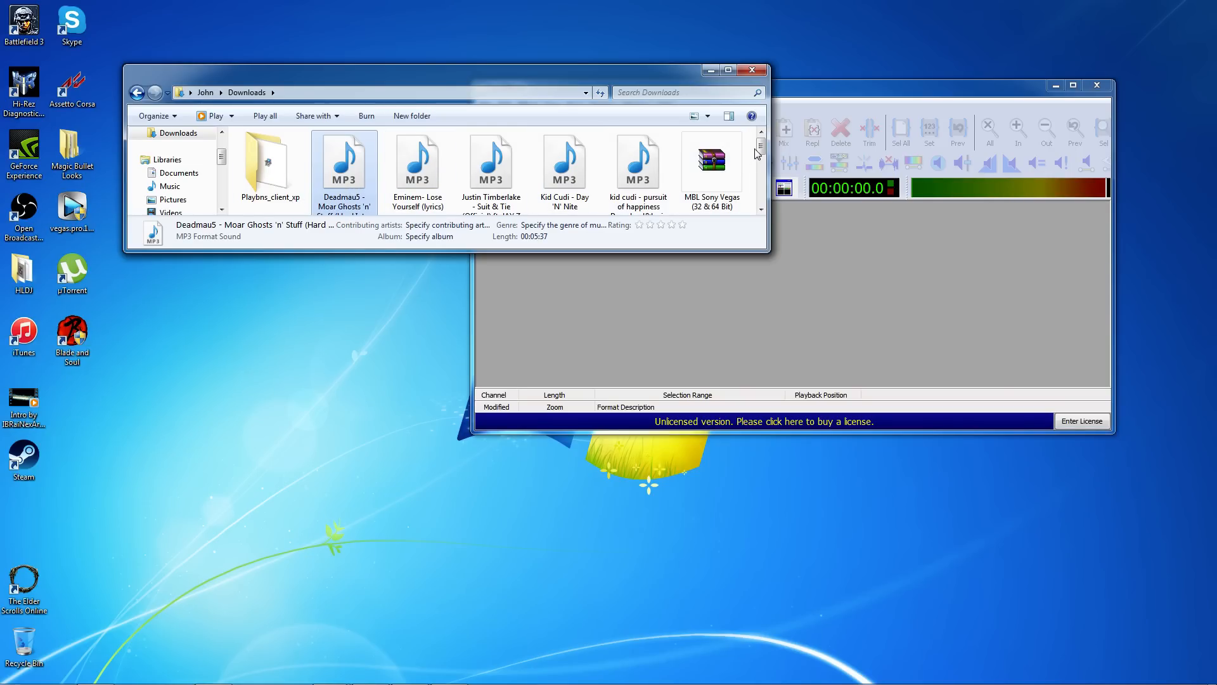
left_click_drag(762, 151, 761, 156)
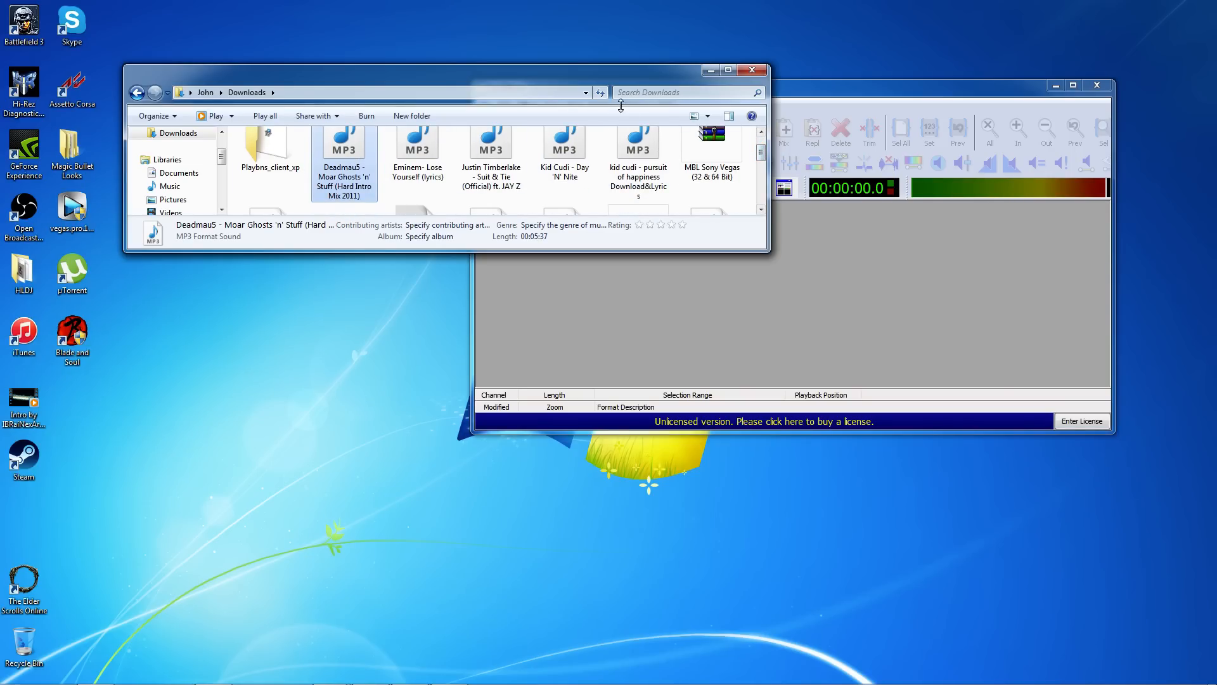
Step: Stretch the window taller, look at the Desktop folder, then close Explorer
left_click_drag(604, 249, 603, 538)
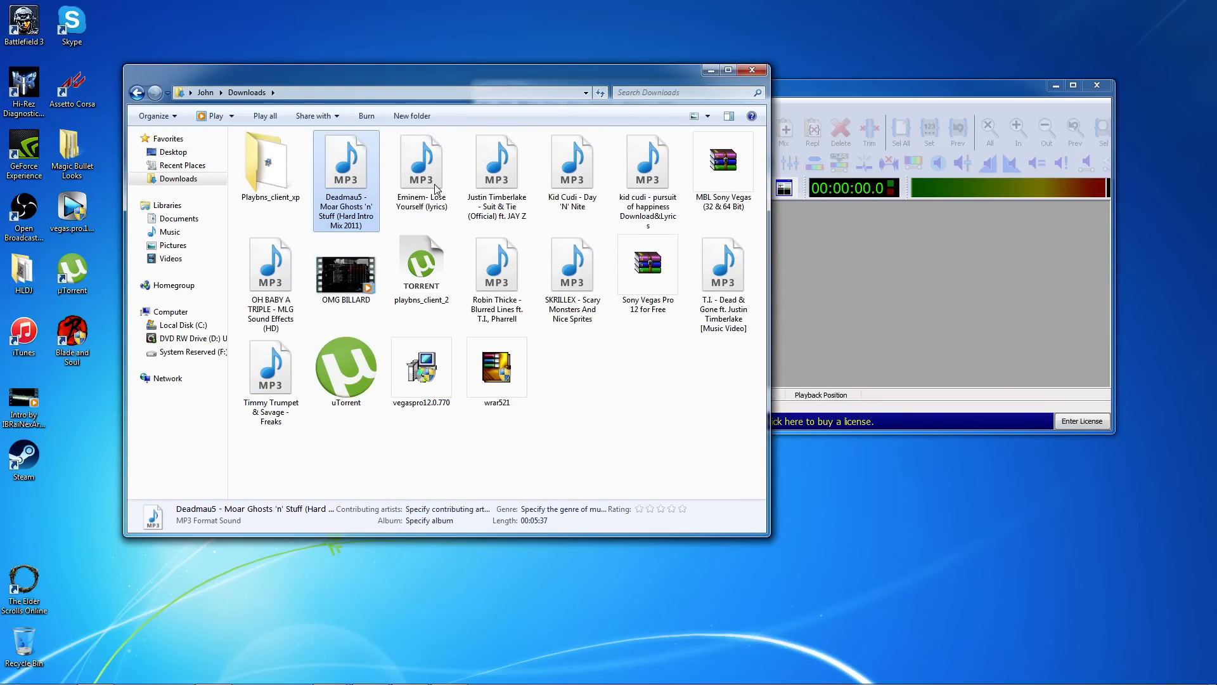
left_click(173, 152)
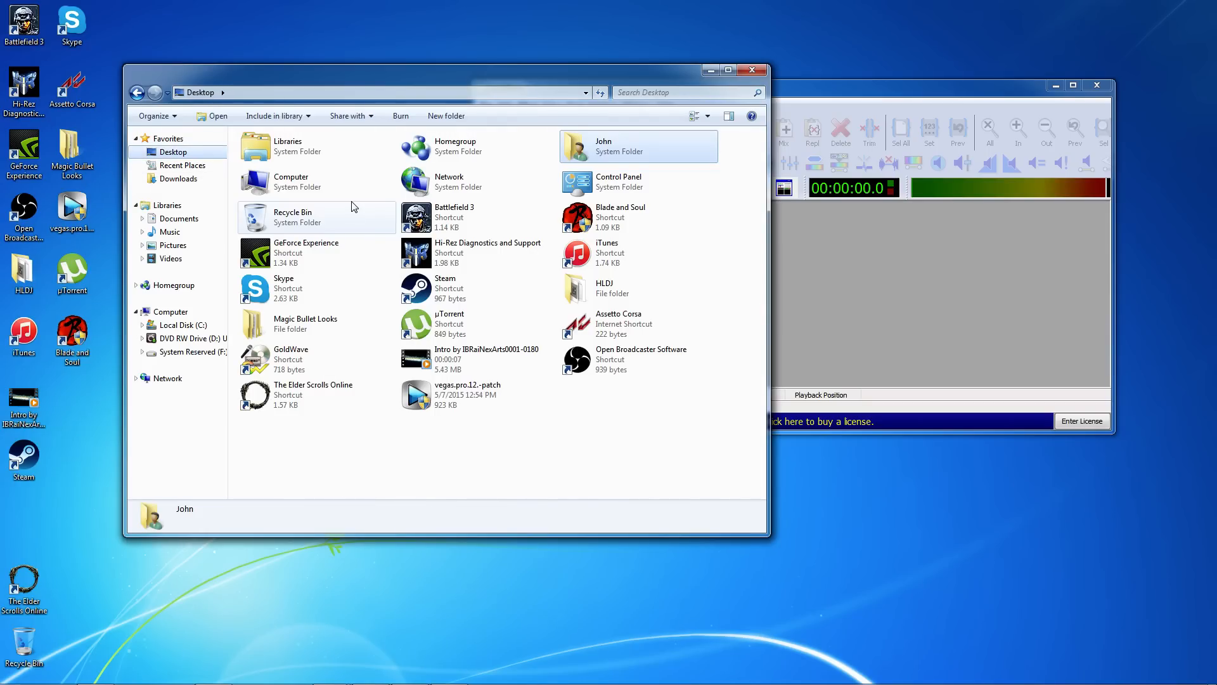
left_click(752, 71)
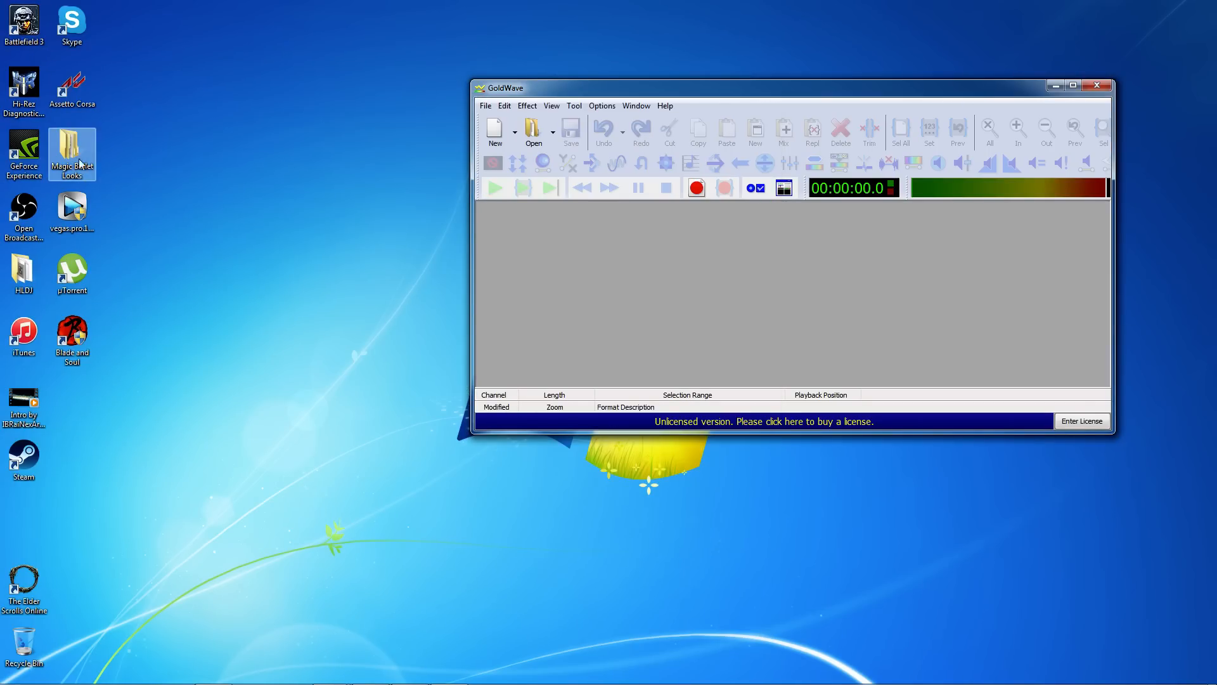
Step: Reopen HLDJ\Audio and search it for the Deadmau5 track
double_click(23, 271)
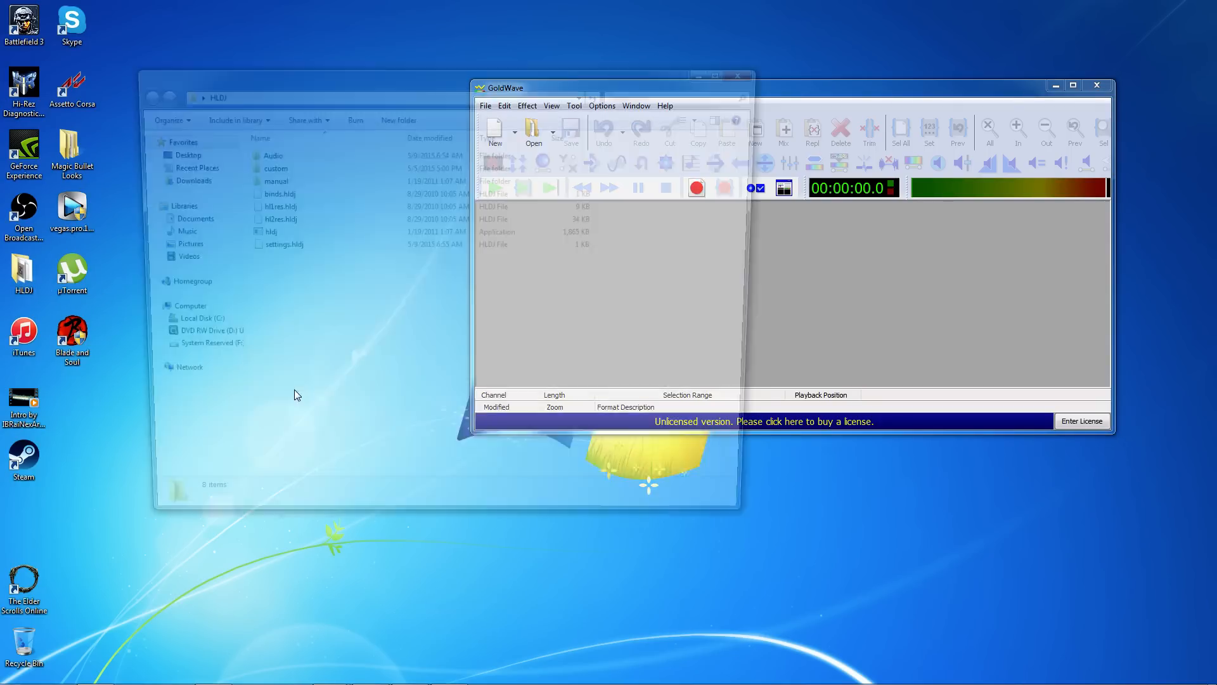
double_click(285, 153)
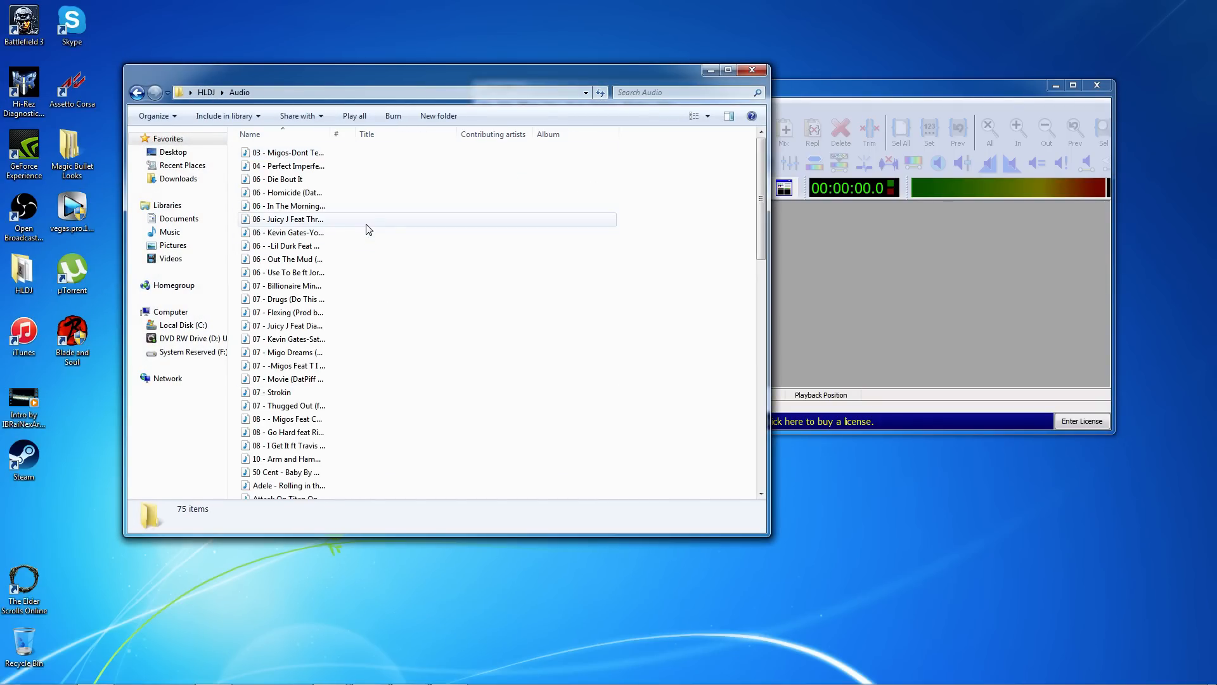
scroll(375, 341, "down", 5)
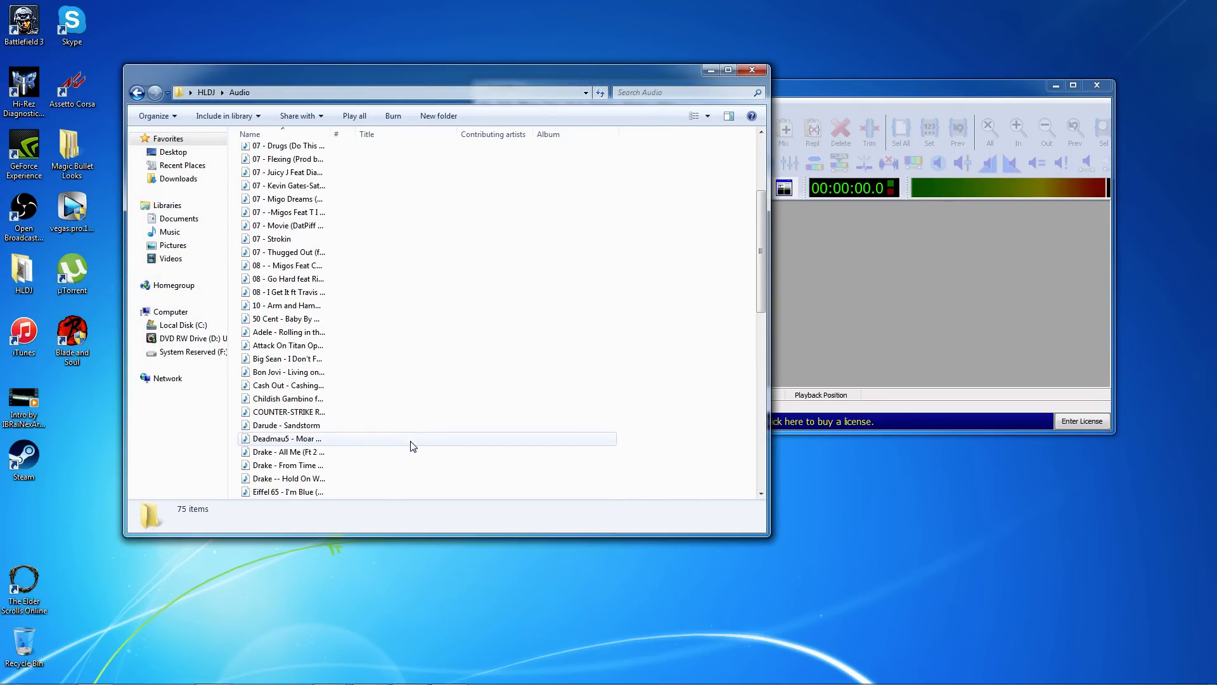
scroll(362, 438, "down", 8)
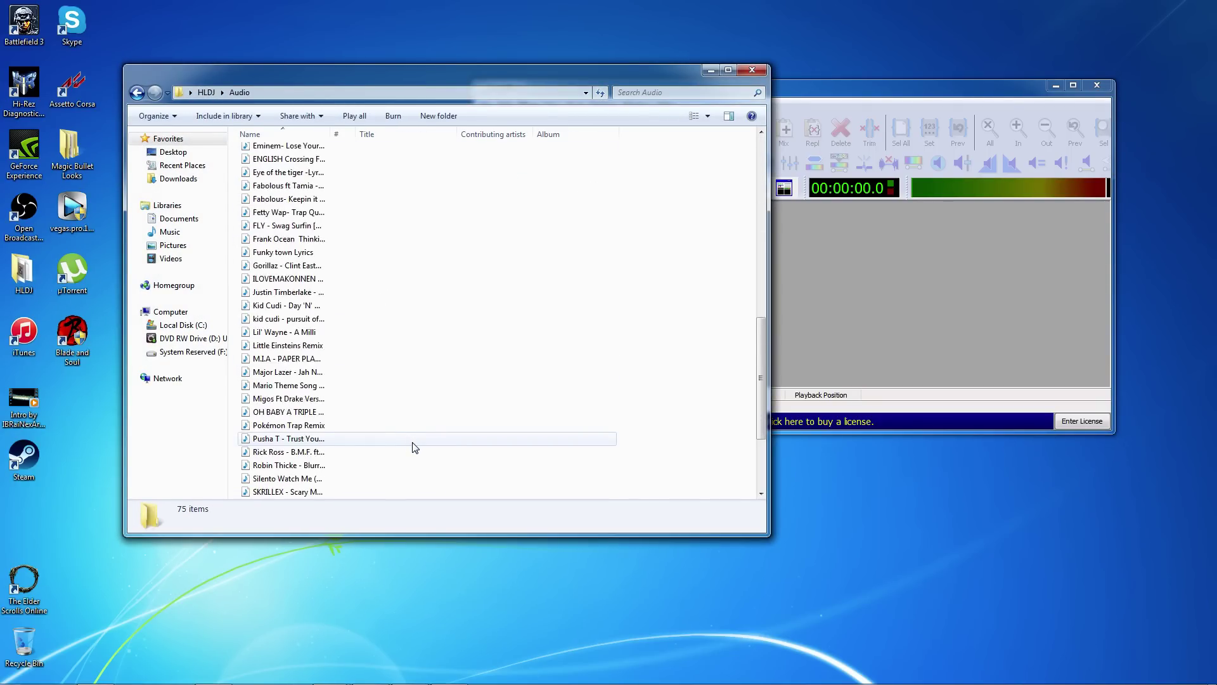
left_click(658, 92)
type("ma")
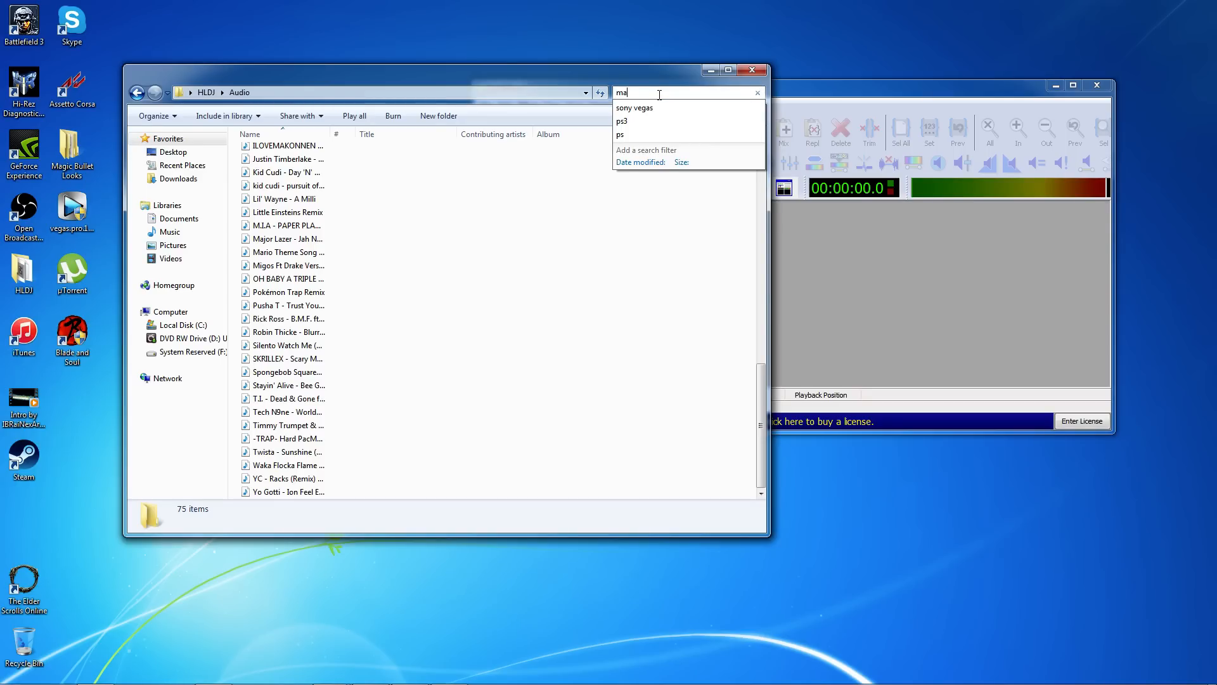
key("BackSpace")
type("oar")
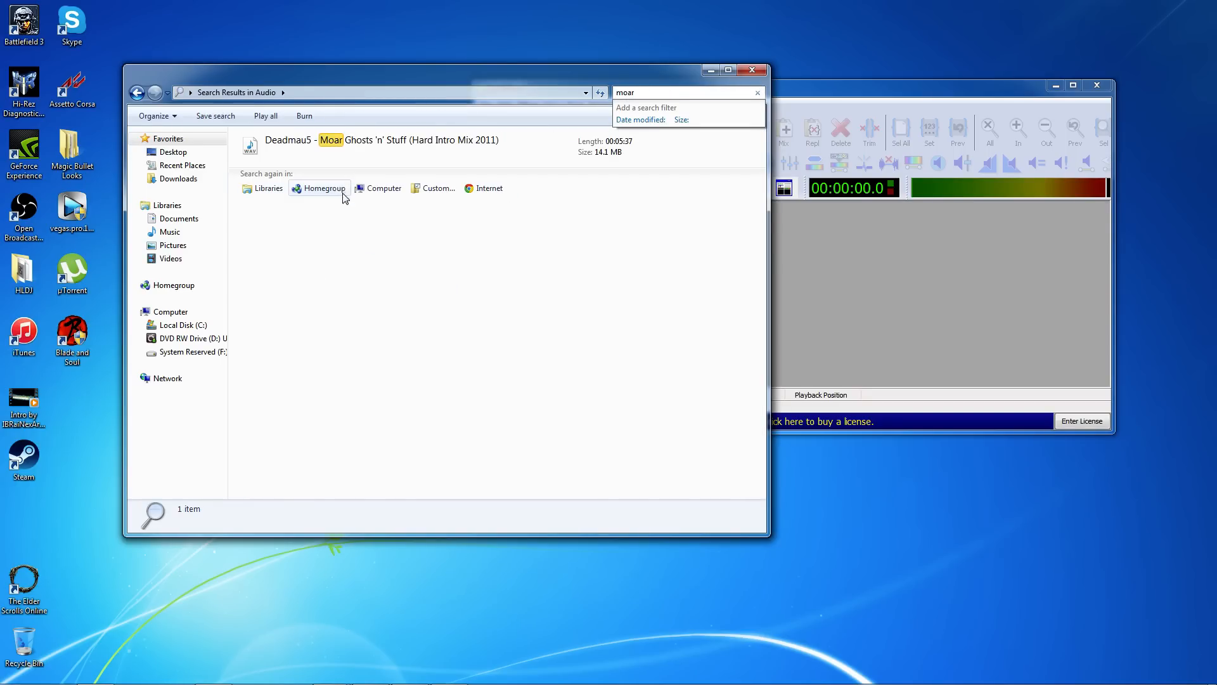
Step: Delete the found Deadmau5 Moar Ghosts 'n' Stuff WAV via its context menu
left_click(308, 152)
right_click(307, 152)
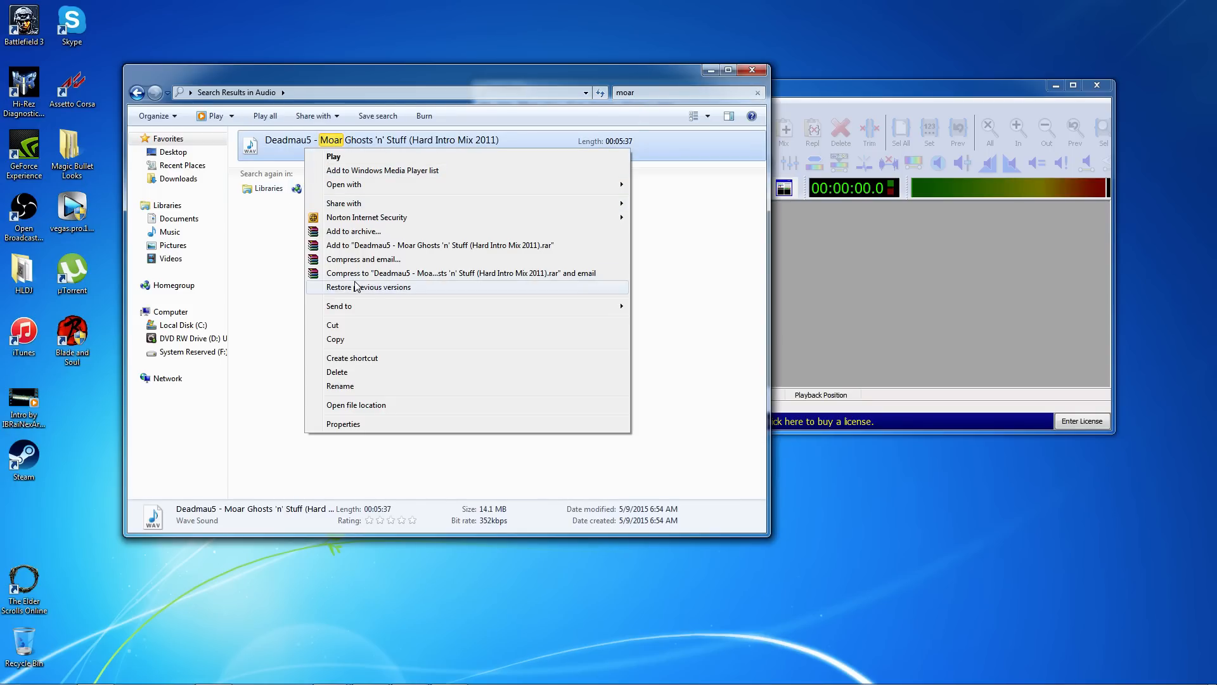
left_click(360, 374)
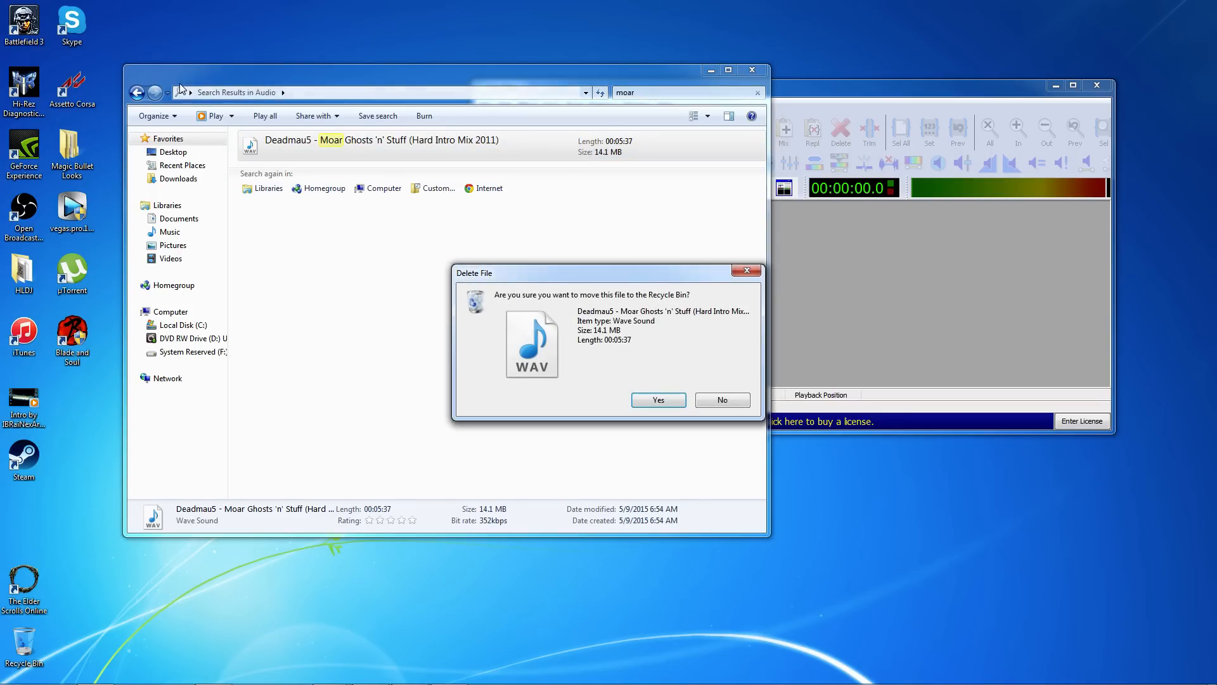
Step: Confirm the deletion, close the search window and restore the GoldWave window into view
left_click(657, 401)
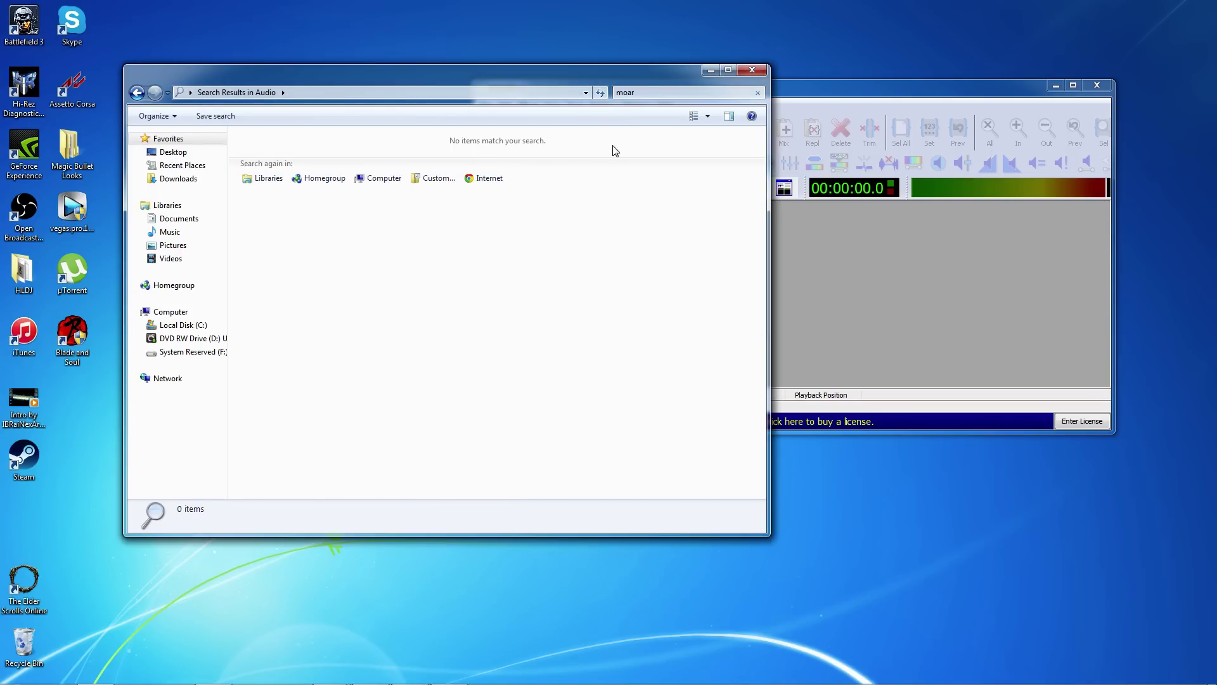
left_click(752, 70)
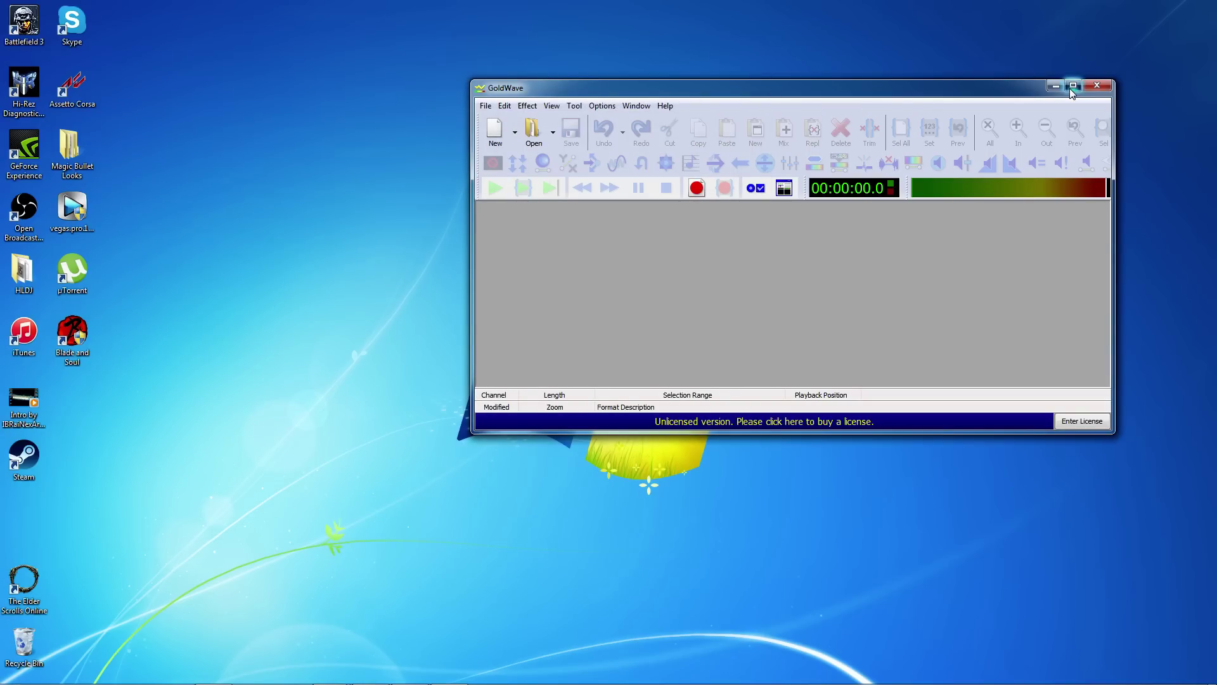
left_click(1069, 88)
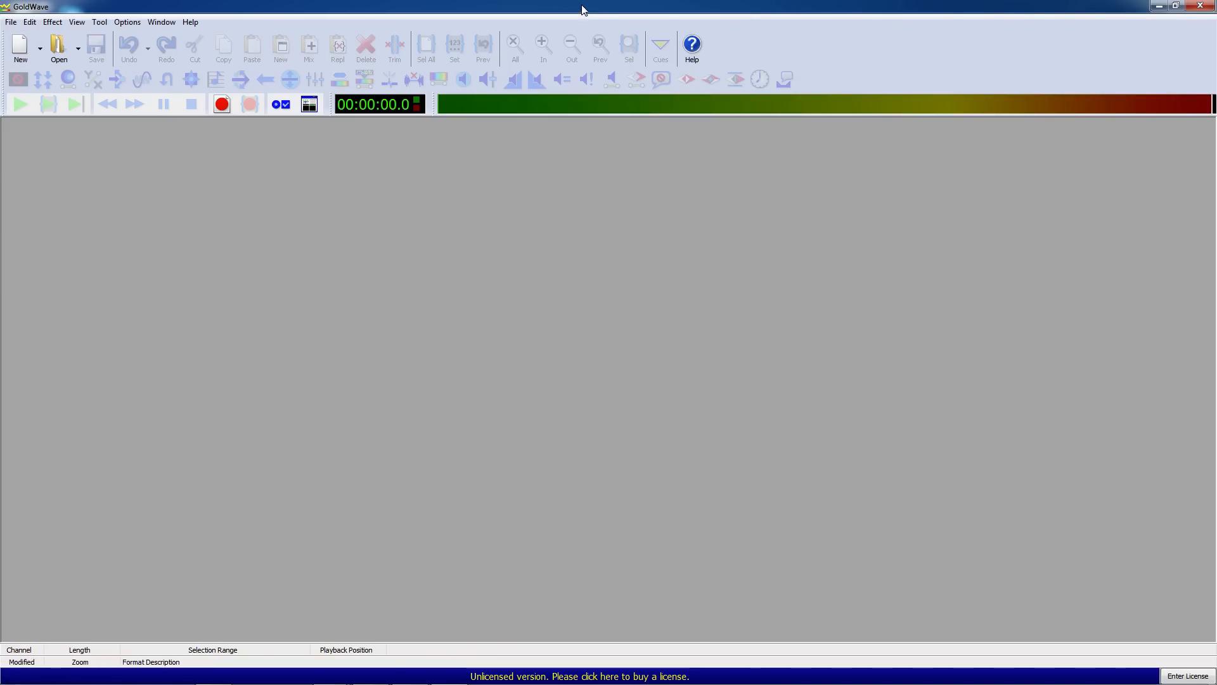
left_click_drag(583, 10, 731, 169)
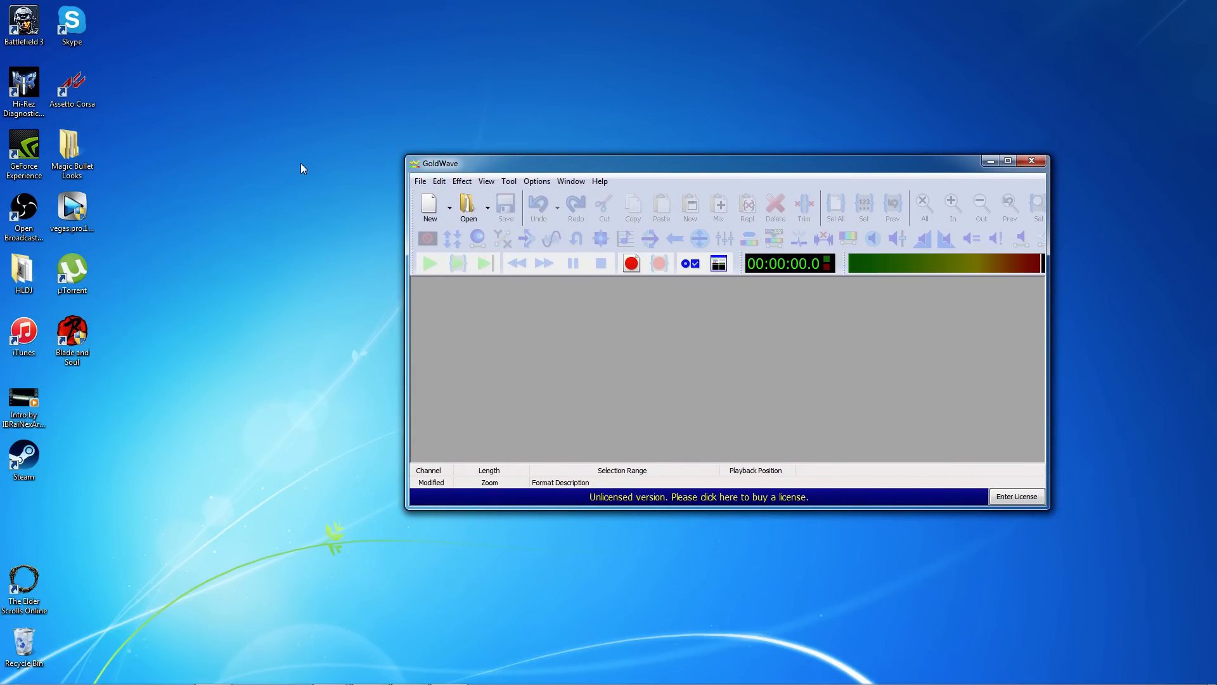
Step: Start File > Batch Processing in GoldWave and centre its window on the Source list
left_click(420, 180)
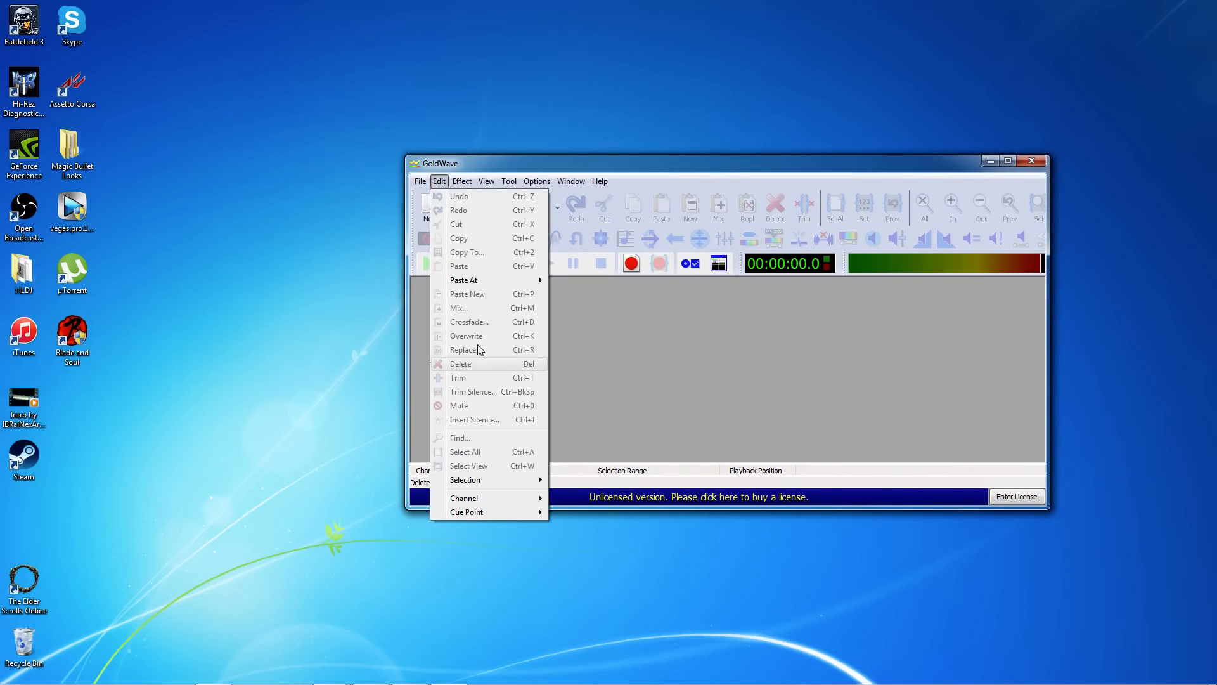
left_click(438, 180)
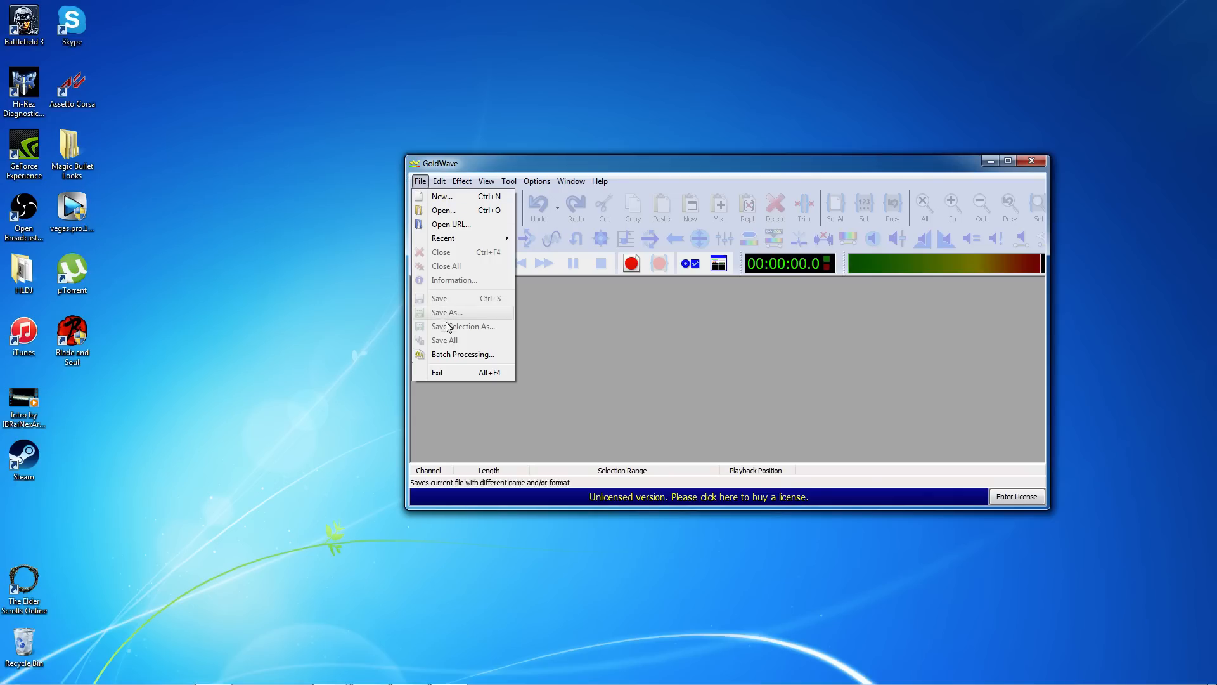
left_click(463, 353)
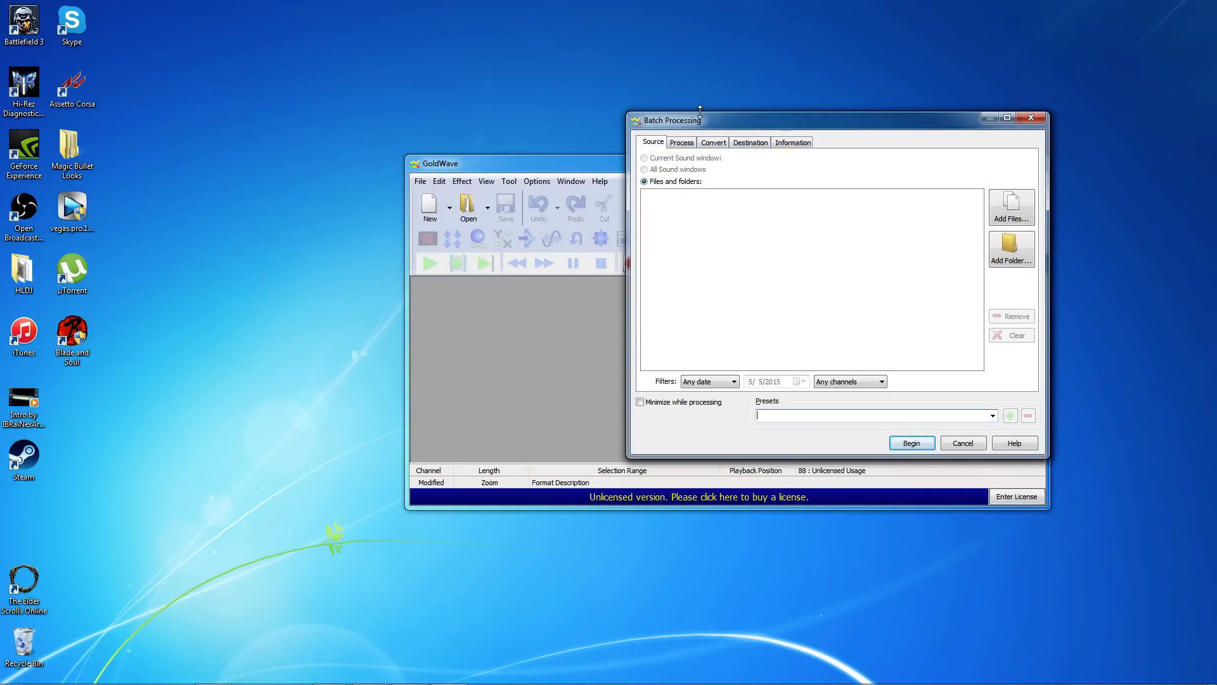
left_click_drag(704, 120, 614, 201)
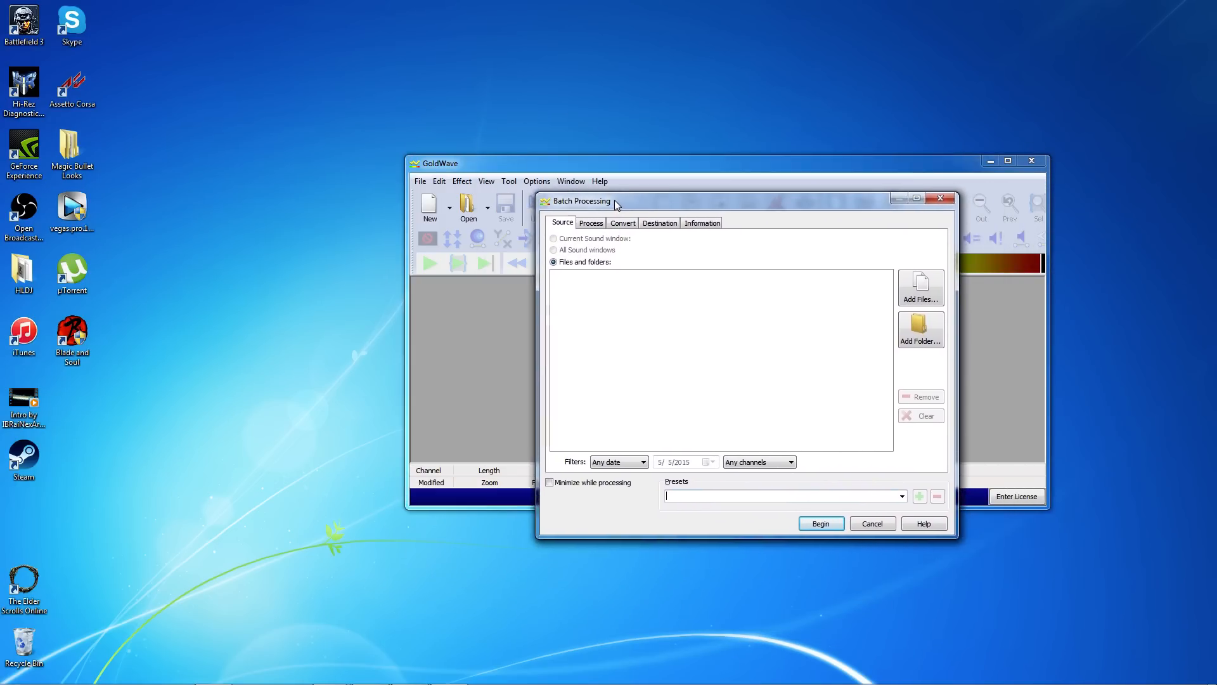
left_click(591, 223)
left_click(565, 223)
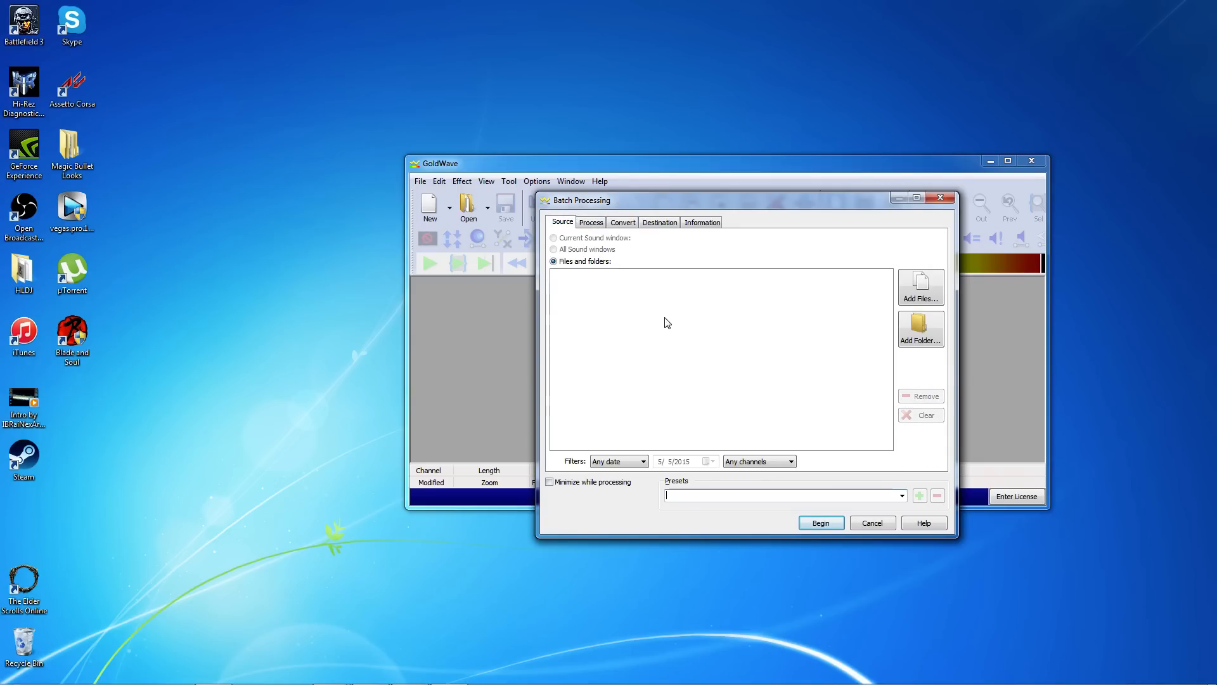
Step: Add the Deadmau5 Moar Ghosts 'n' Stuff MP3 from Downloads as the batch source file
left_click(915, 284)
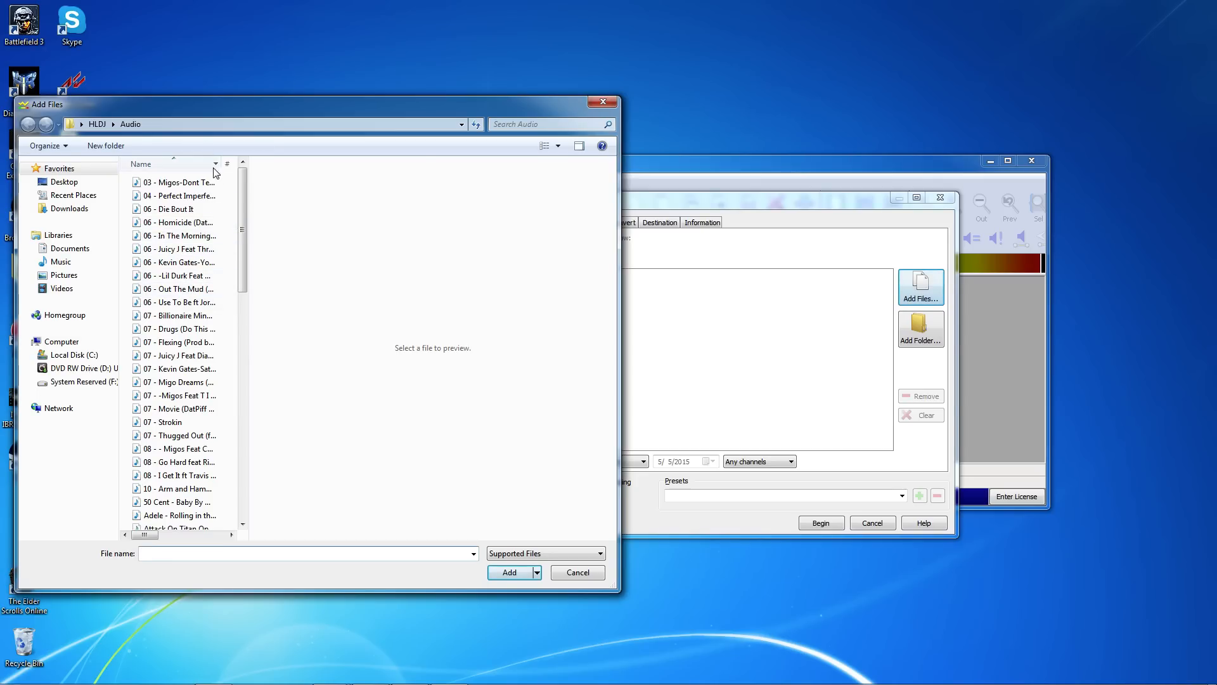
left_click_drag(243, 218, 243, 227)
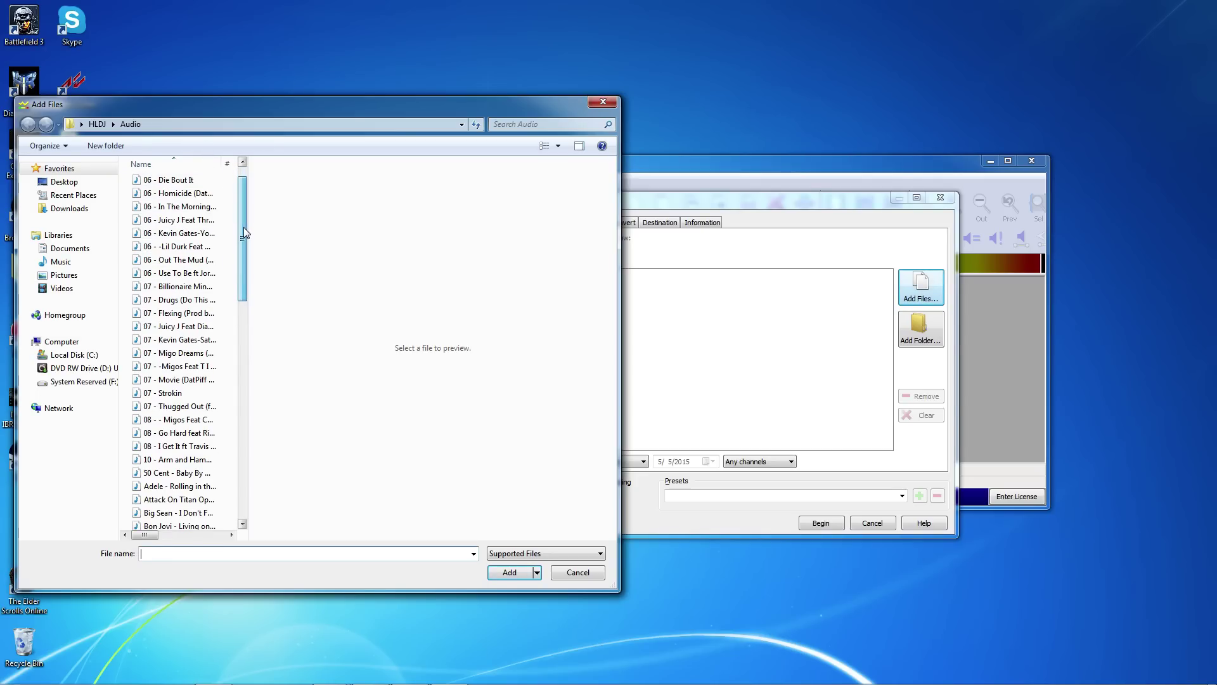
left_click(69, 209)
left_click(177, 195)
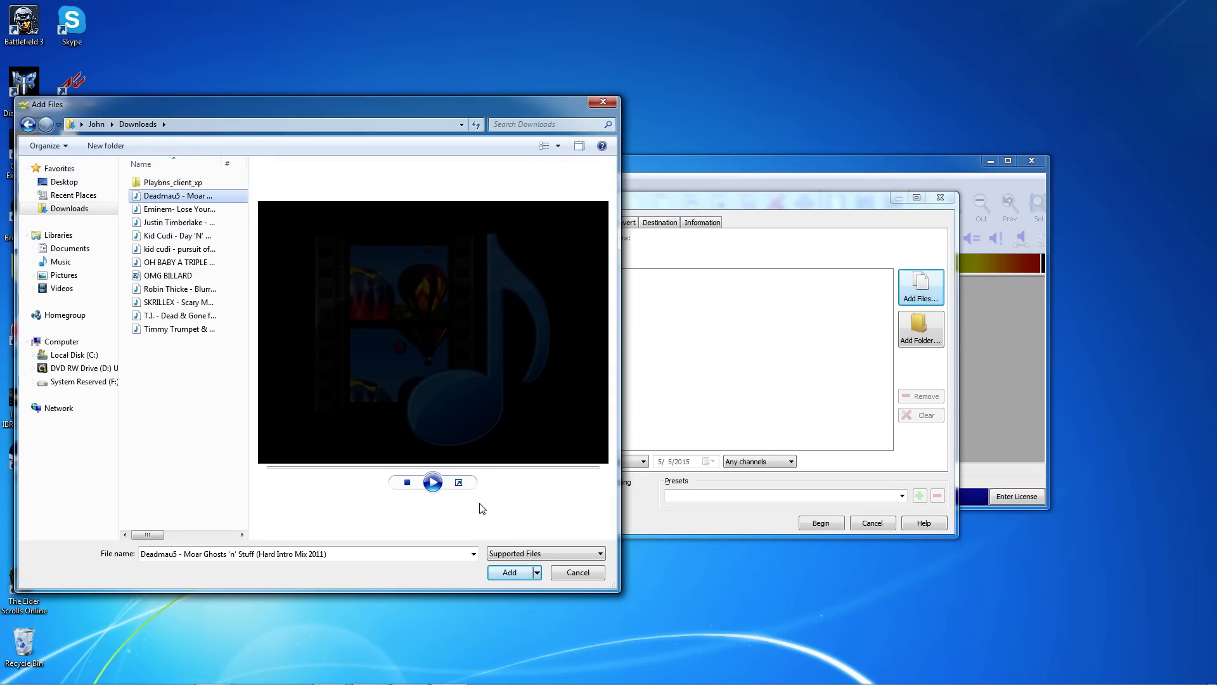
left_click(510, 572)
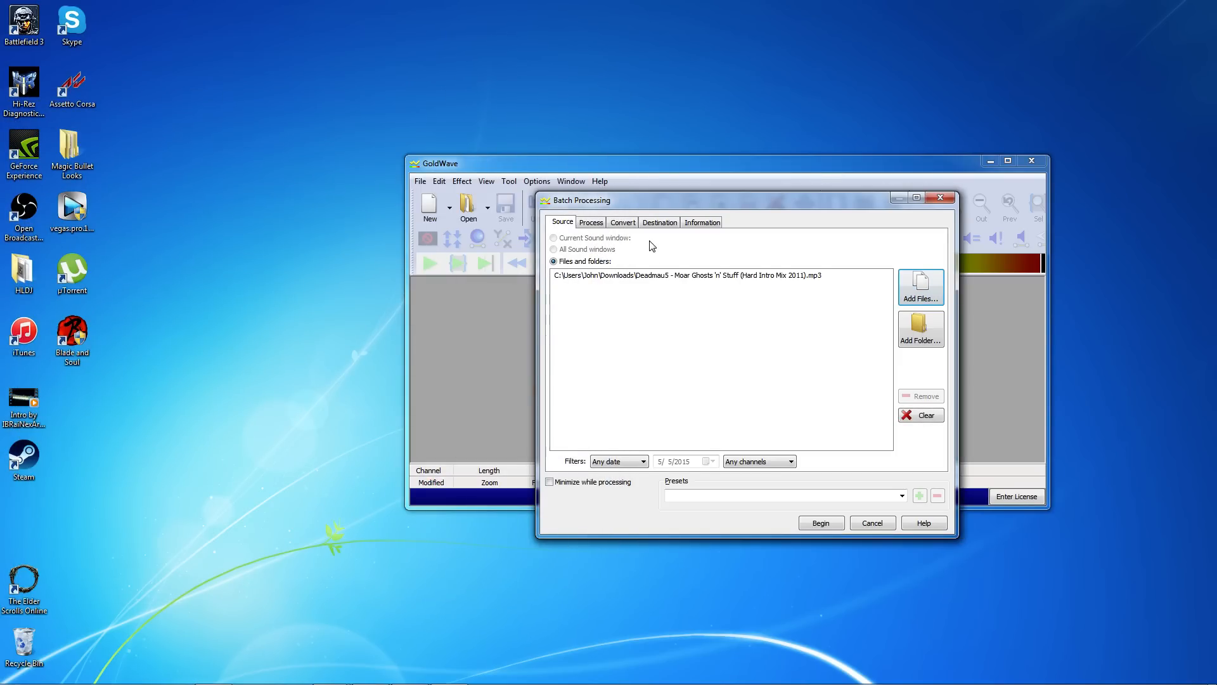
Step: Set the Convert format to Wave PCM signed 16 bit mono, trying 11025 Hz then settling on 22050 Hz
left_click_drag(634, 200, 360, 63)
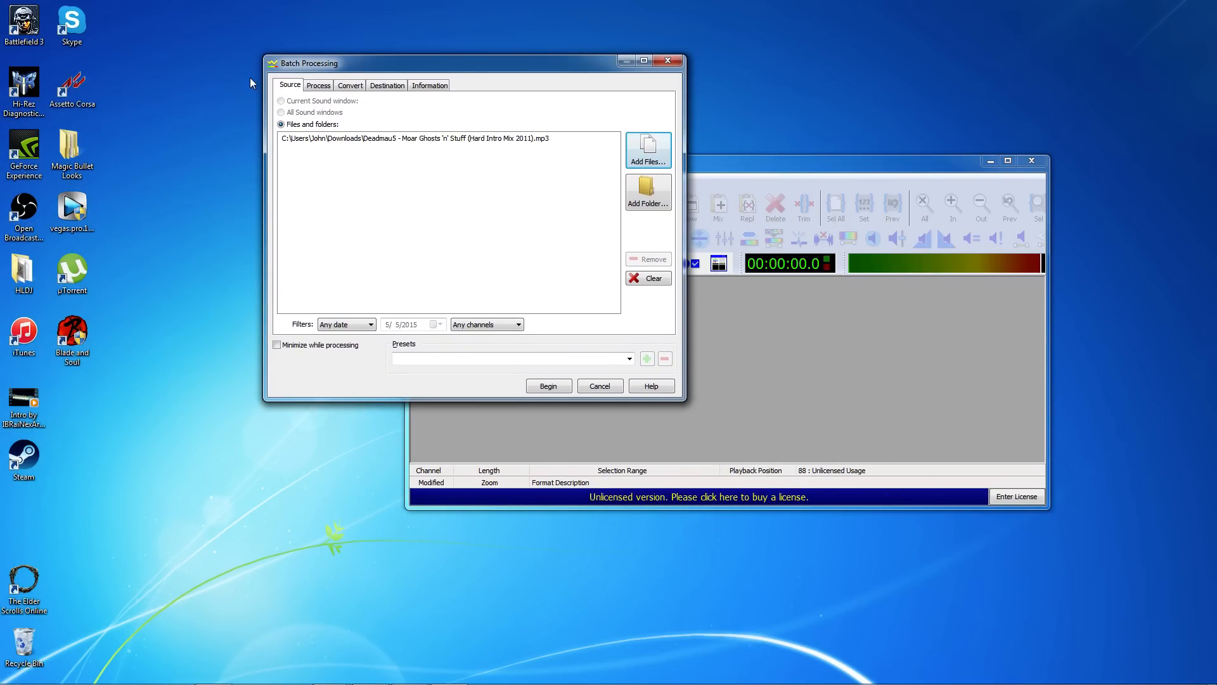
left_click(318, 87)
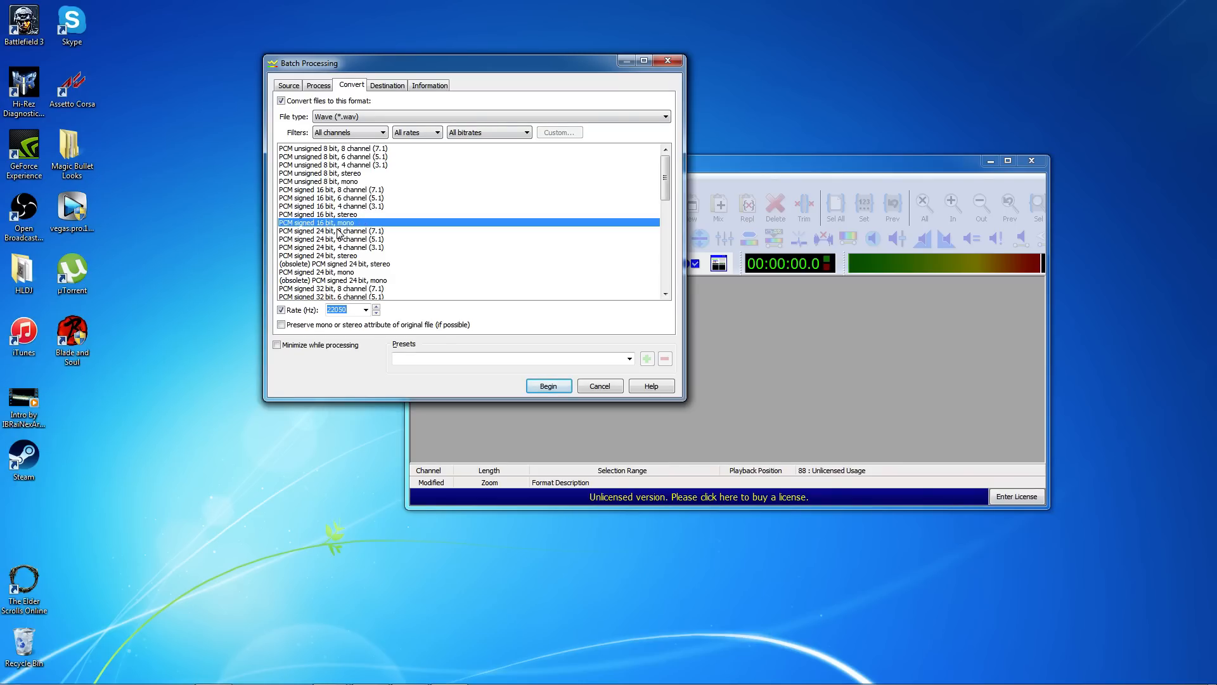
left_click(366, 311)
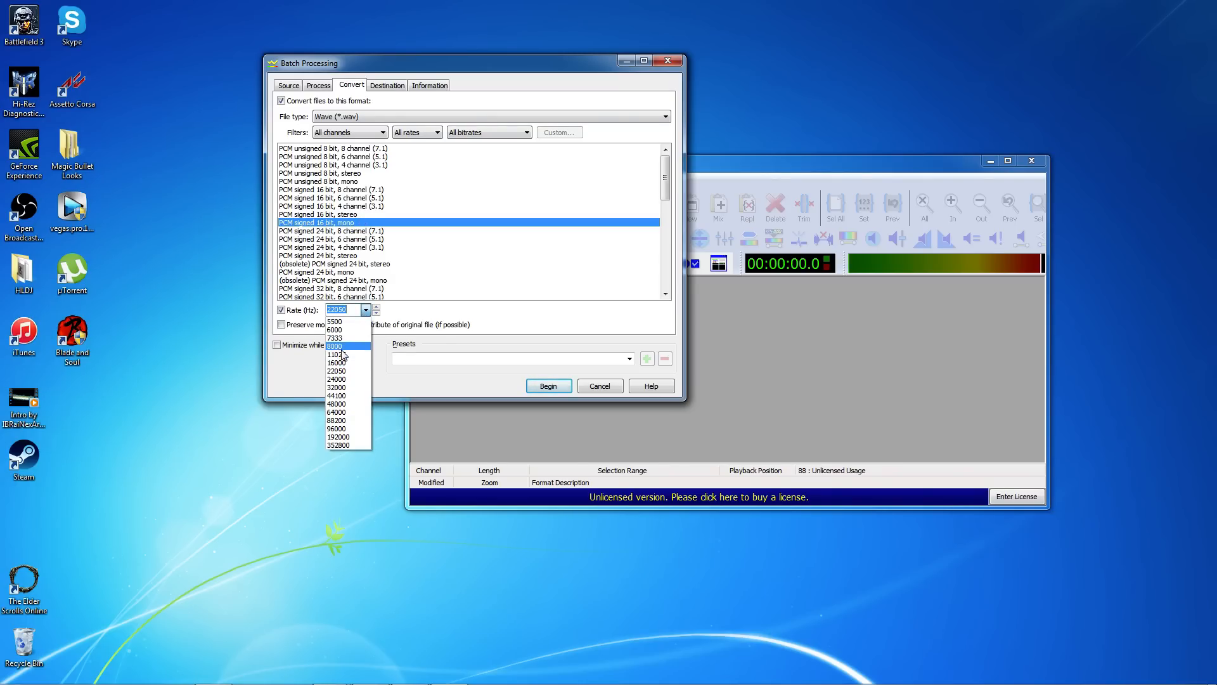
left_click(337, 354)
left_click(366, 311)
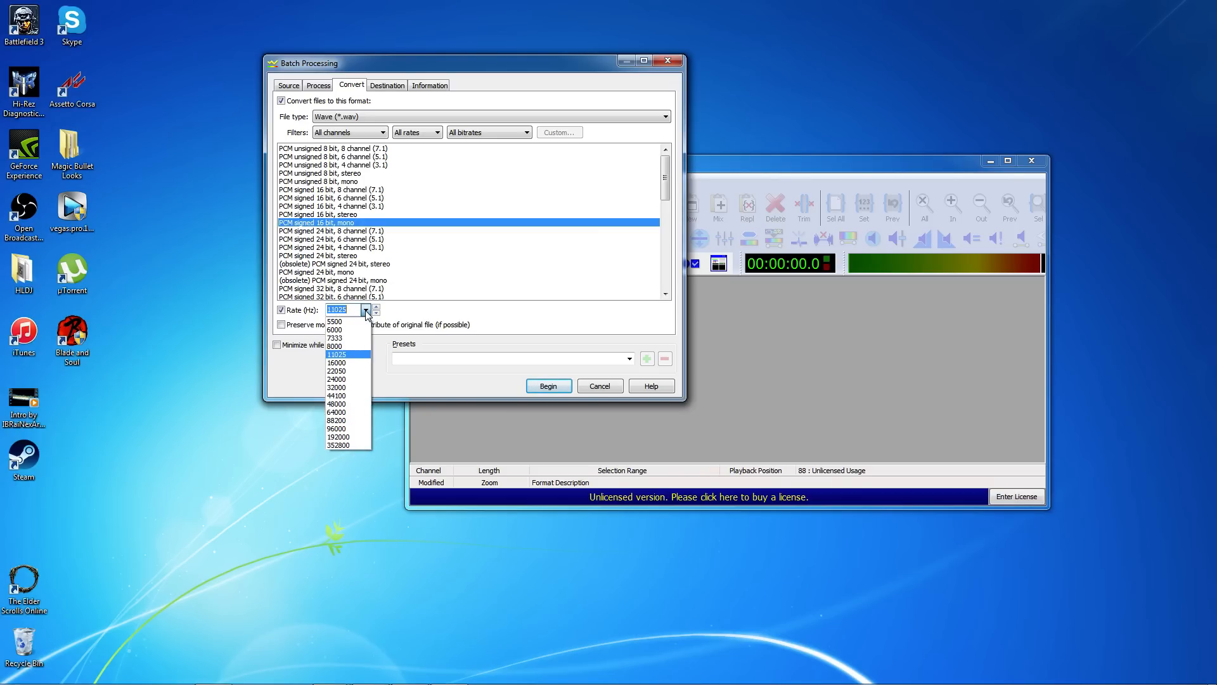
left_click(359, 371)
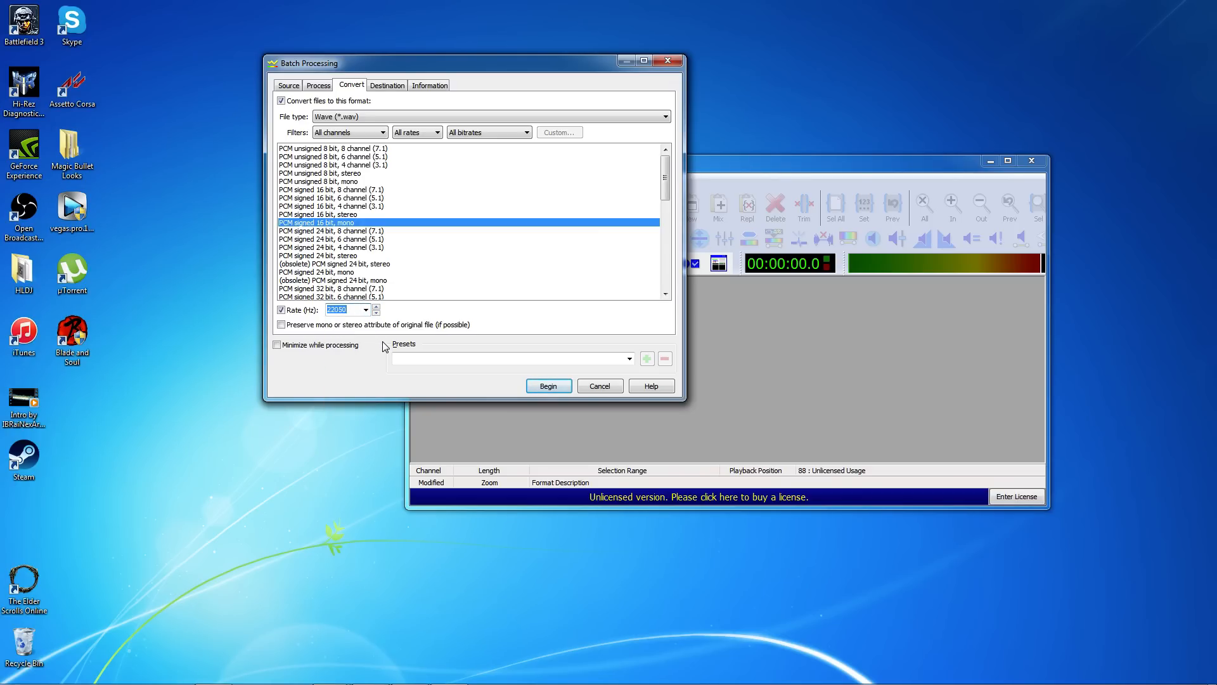
Step: Confirm the Destination folder is HLDJ\Audio on the Desktop, then return to the Source list
left_click(402, 85)
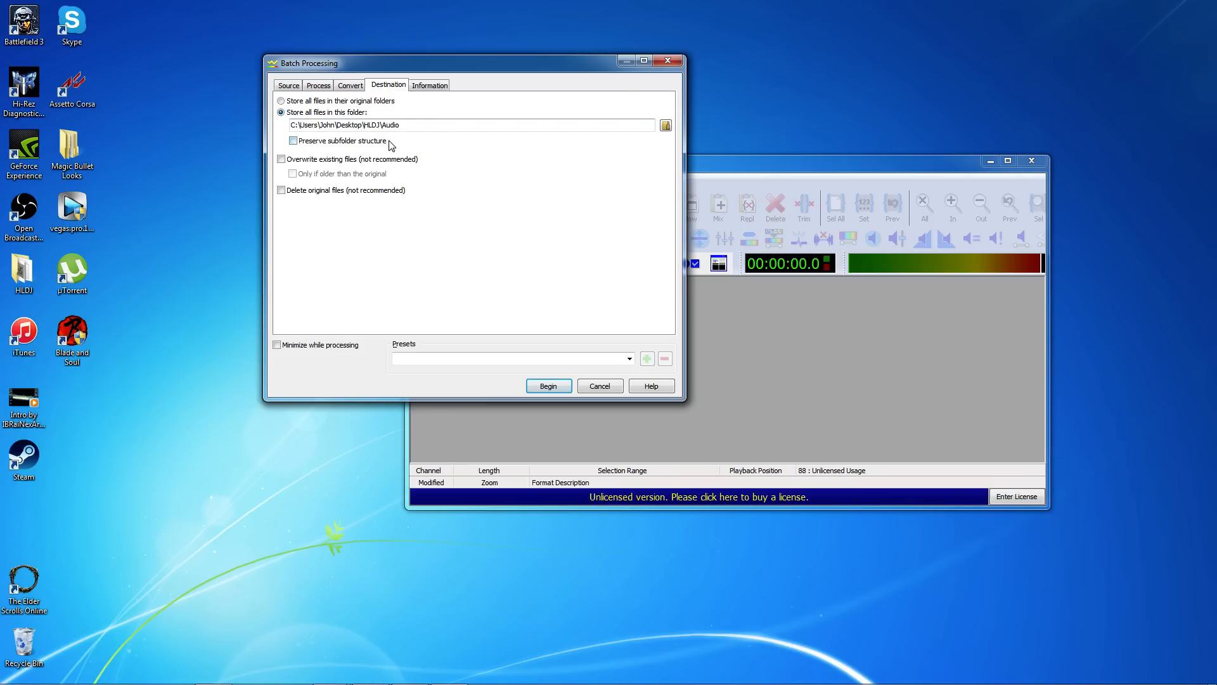
left_click(666, 125)
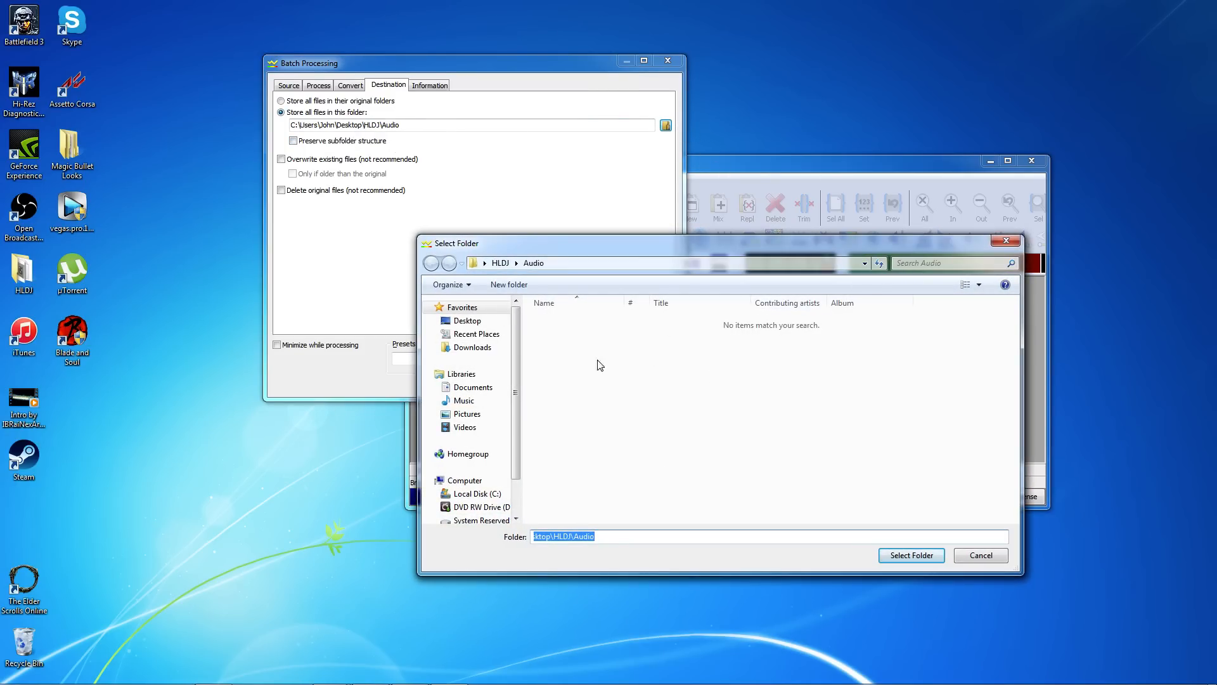
left_click(1007, 241)
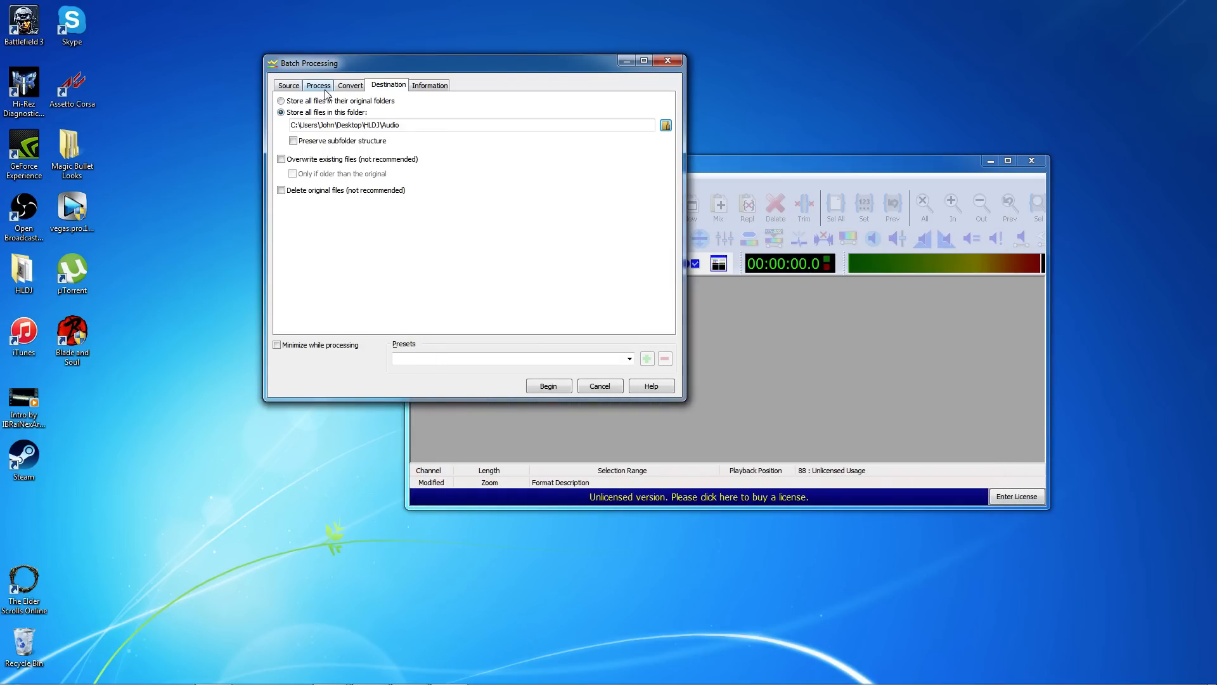
left_click(289, 85)
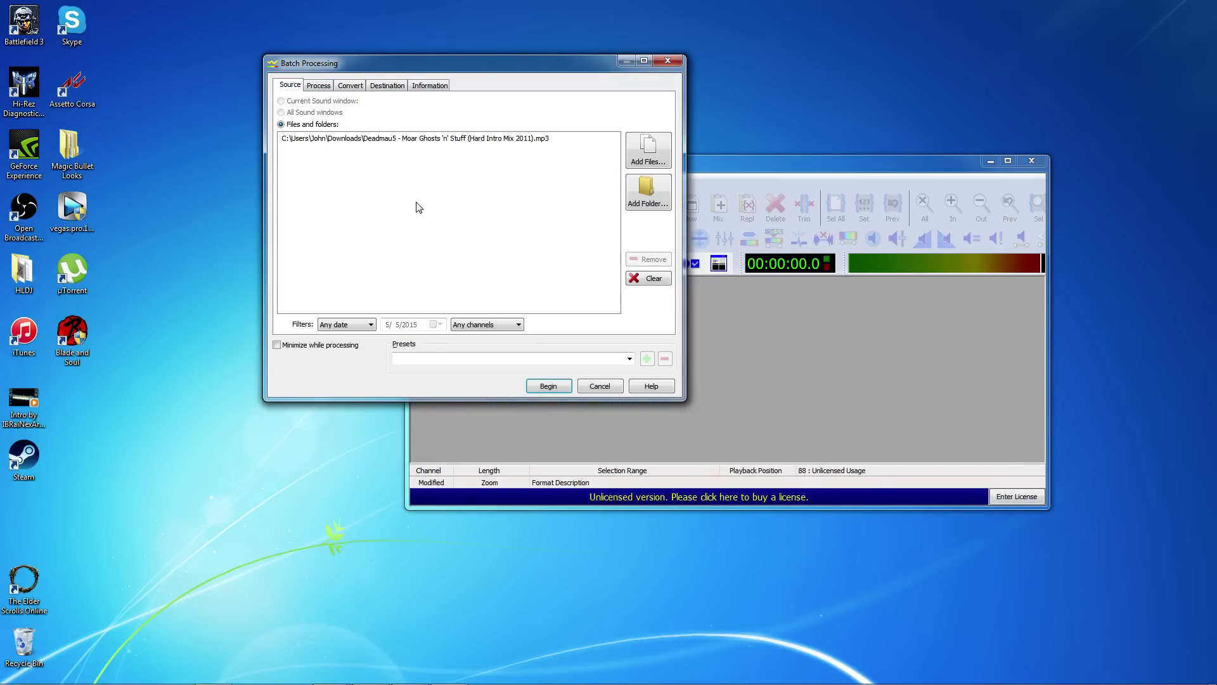
Step: Run the batch conversion, dismiss its report and glance at the add-folder and add-files browsers
left_click(551, 386)
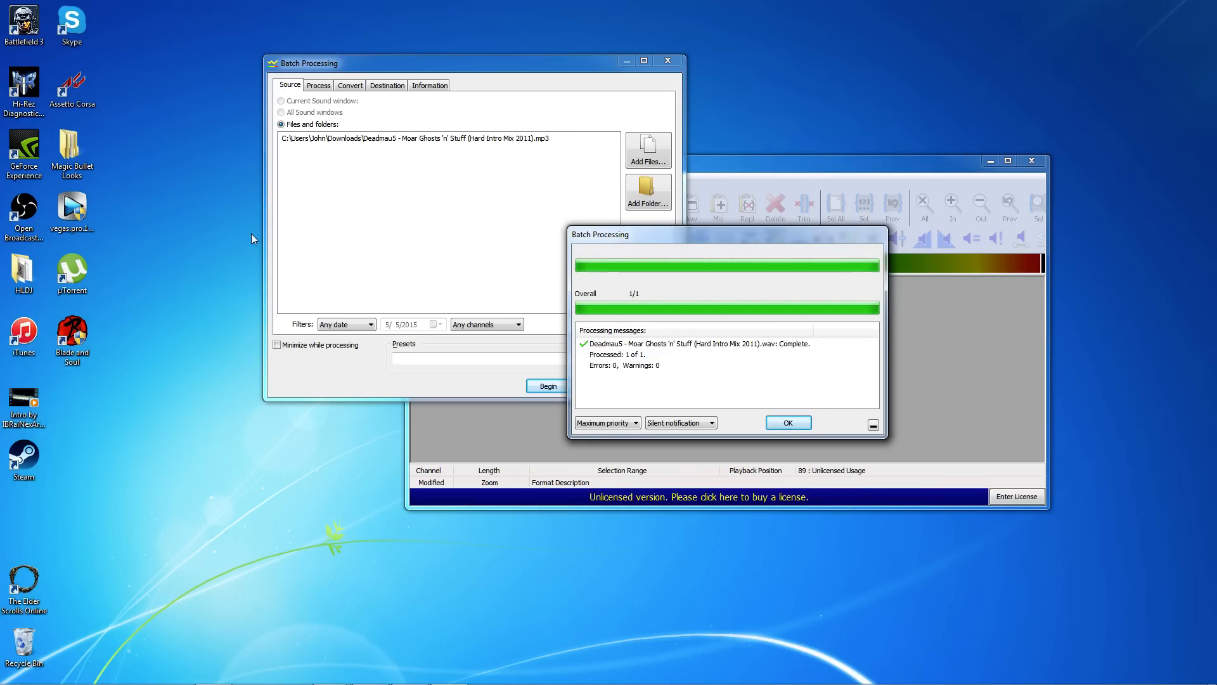
left_click(790, 425)
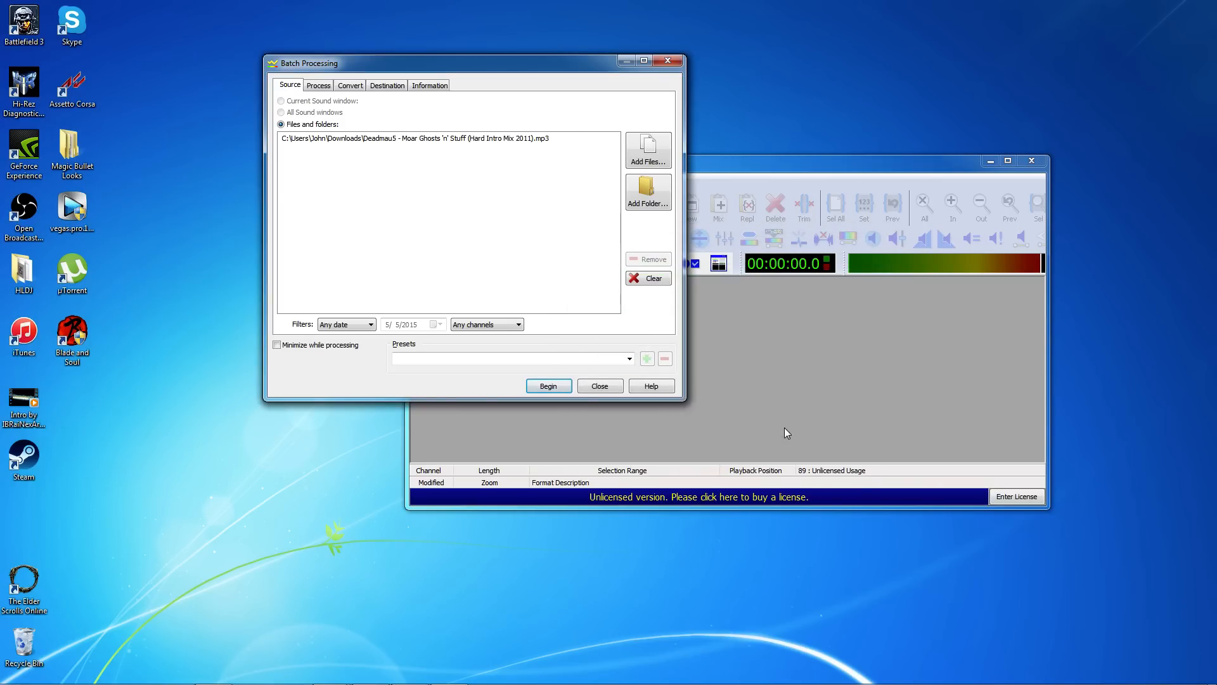
left_click(648, 193)
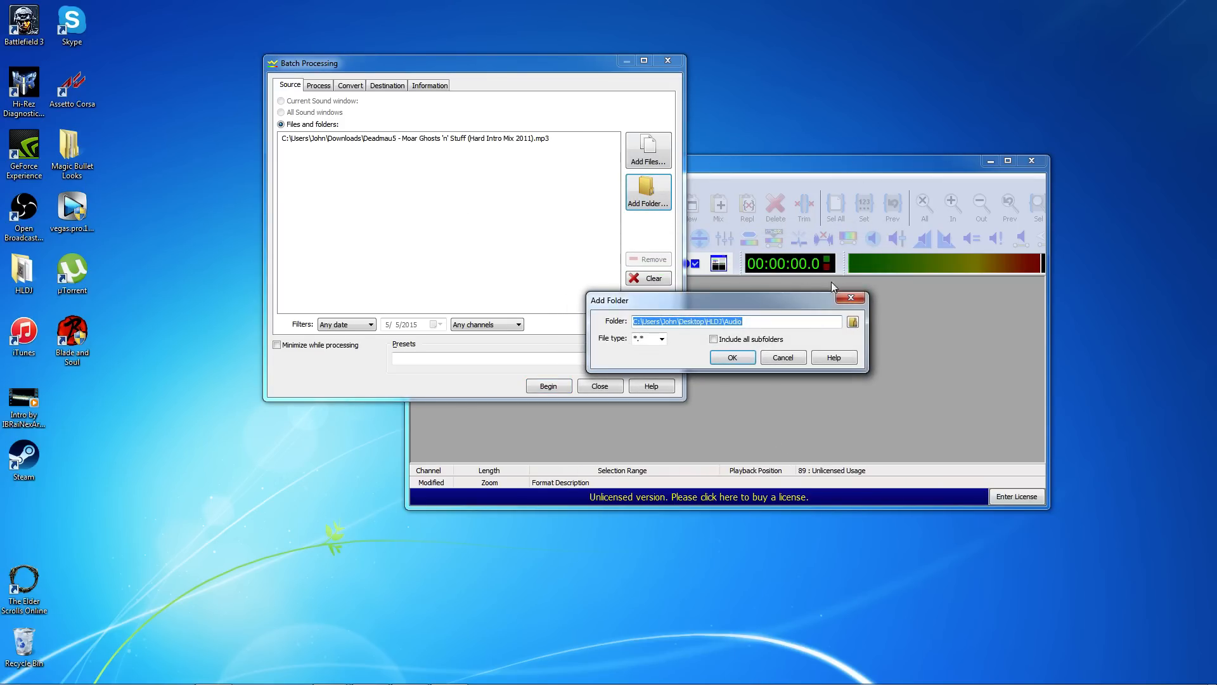
left_click(855, 301)
left_click(648, 151)
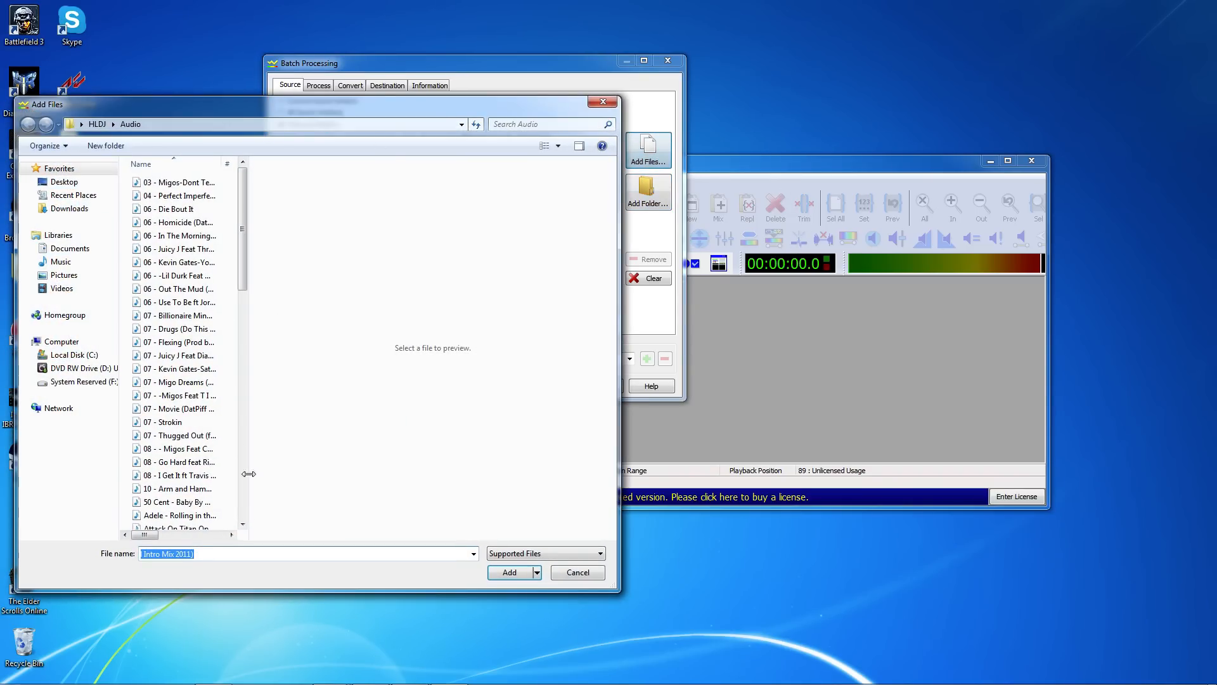
left_click_drag(125, 194, 212, 532)
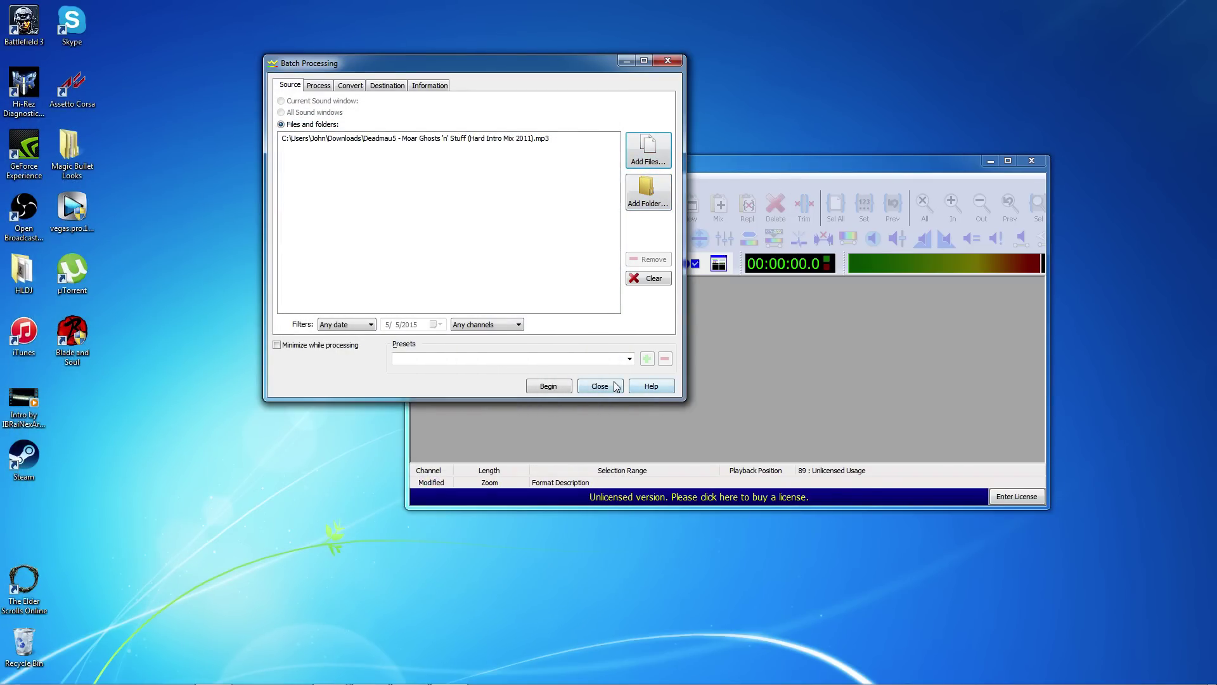
Step: Close the Batch Processing window and then GoldWave itself
left_click(600, 387)
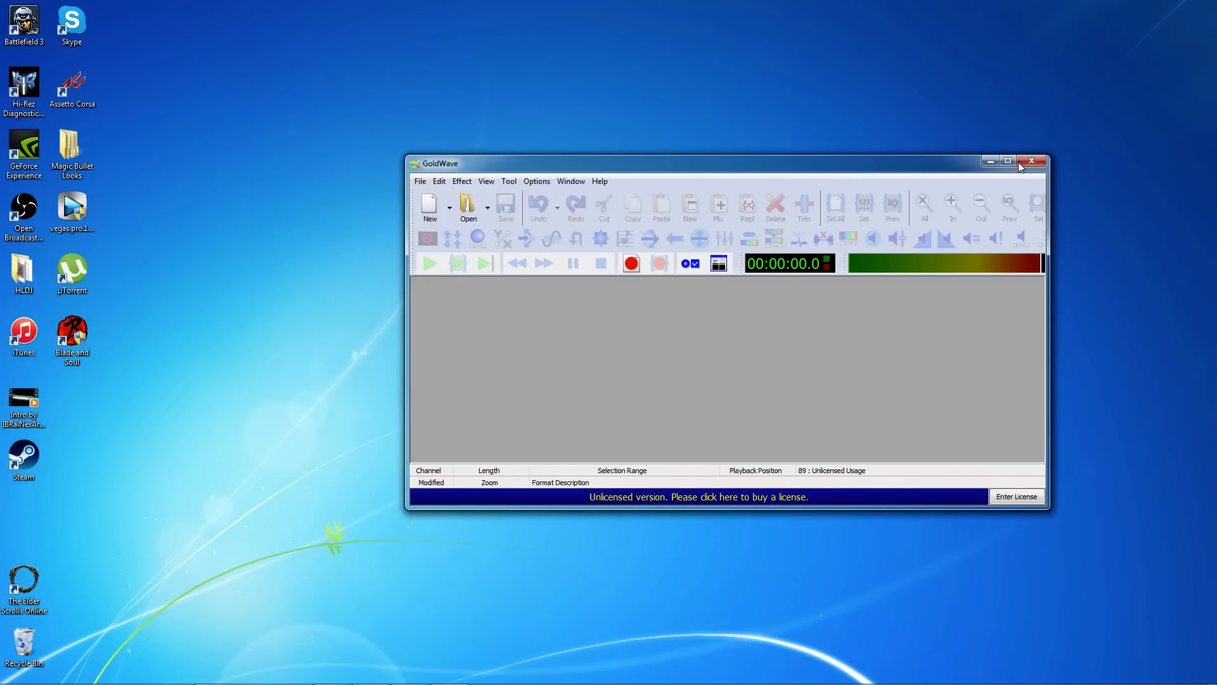
left_click(1032, 164)
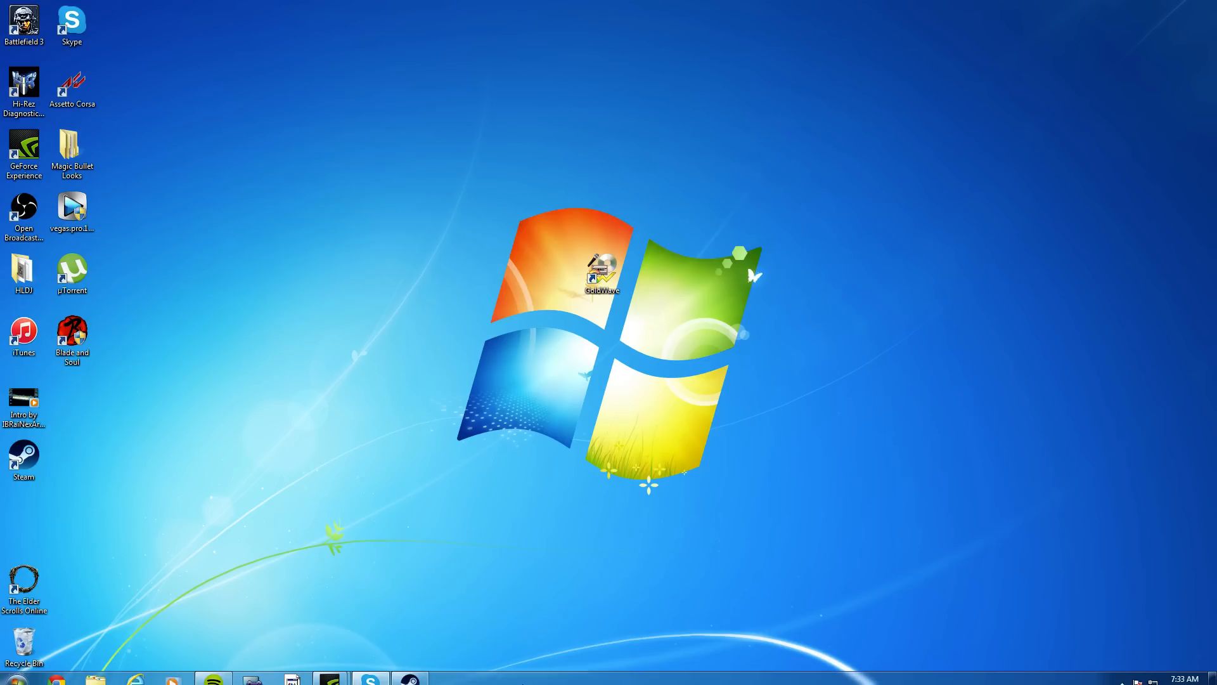
Step: Open the Steam Library from the taskbar jump list and maximise it
right_click(438, 674)
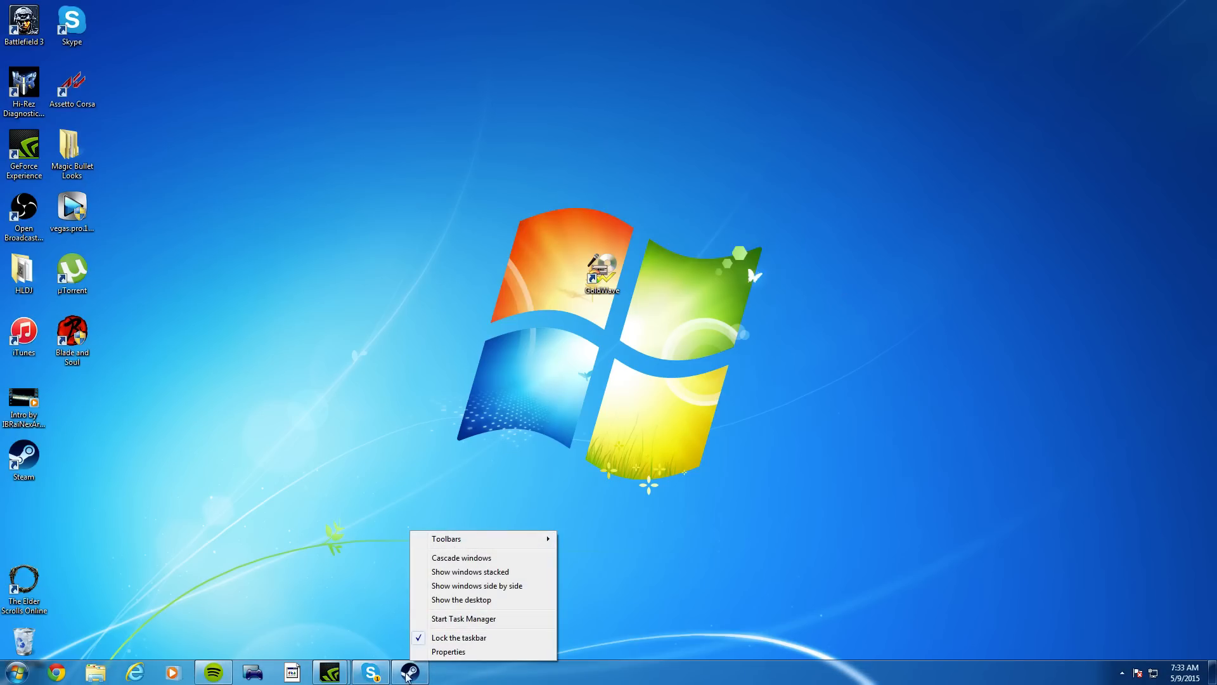
right_click(409, 673)
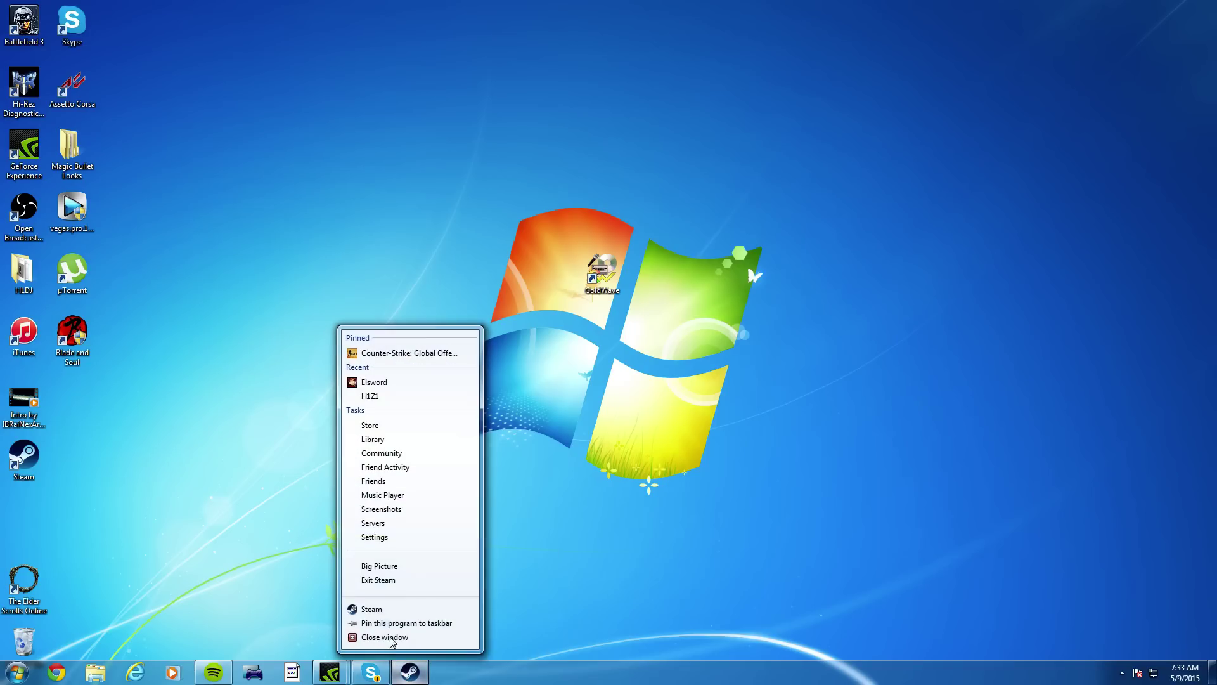
left_click(373, 438)
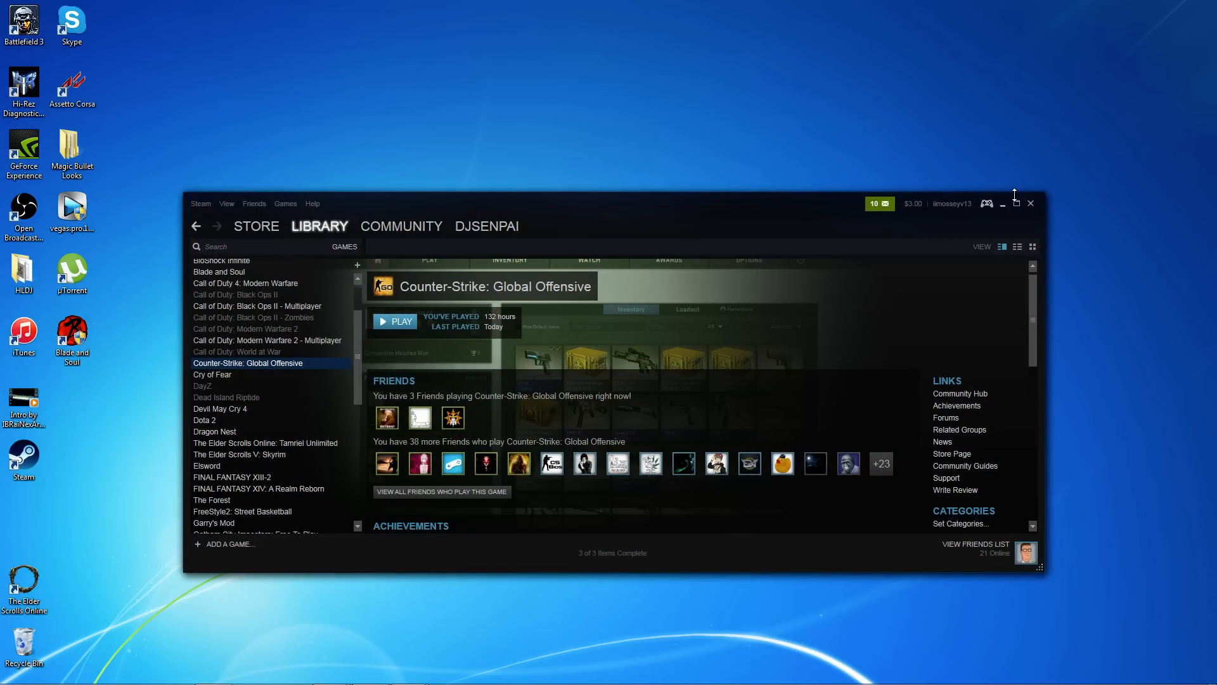
left_click(1016, 202)
scroll(338, 184, "down", 3)
Step: Bring up Counter-Strike: Global Offensive's Properties and tuck the Steam library window away
right_click(43, 174)
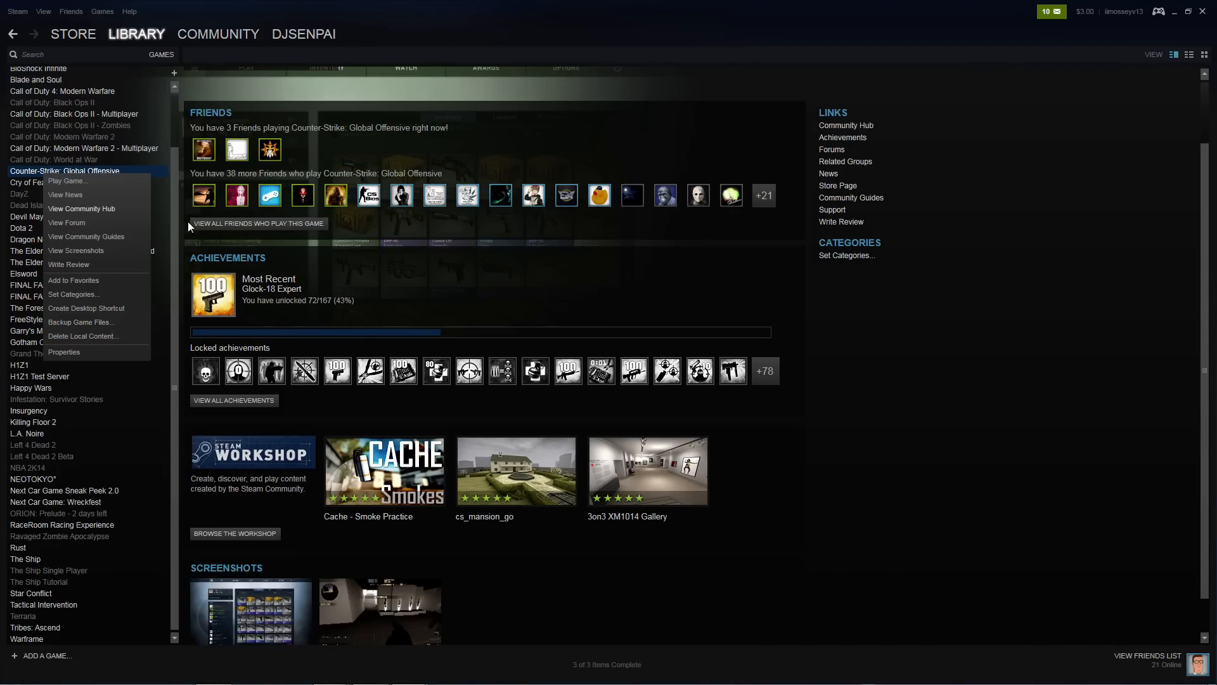
left_click(64, 351)
double_click(608, 10)
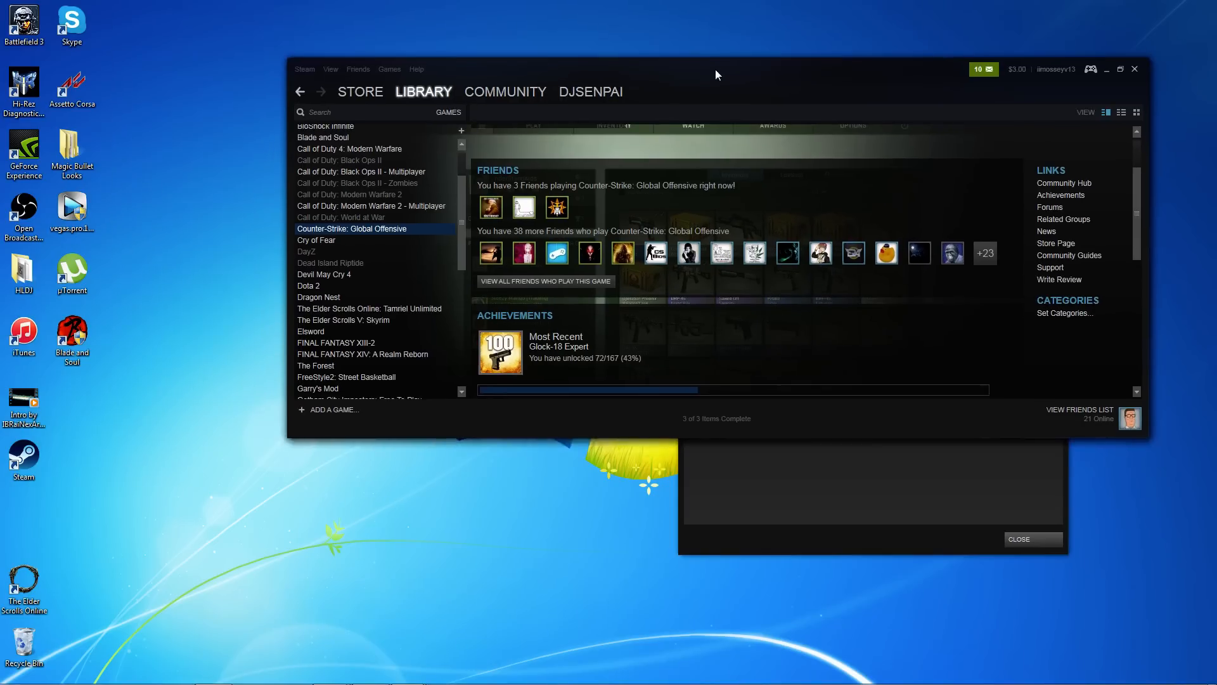
left_click_drag(715, 69, 732, 85)
left_click(1127, 85)
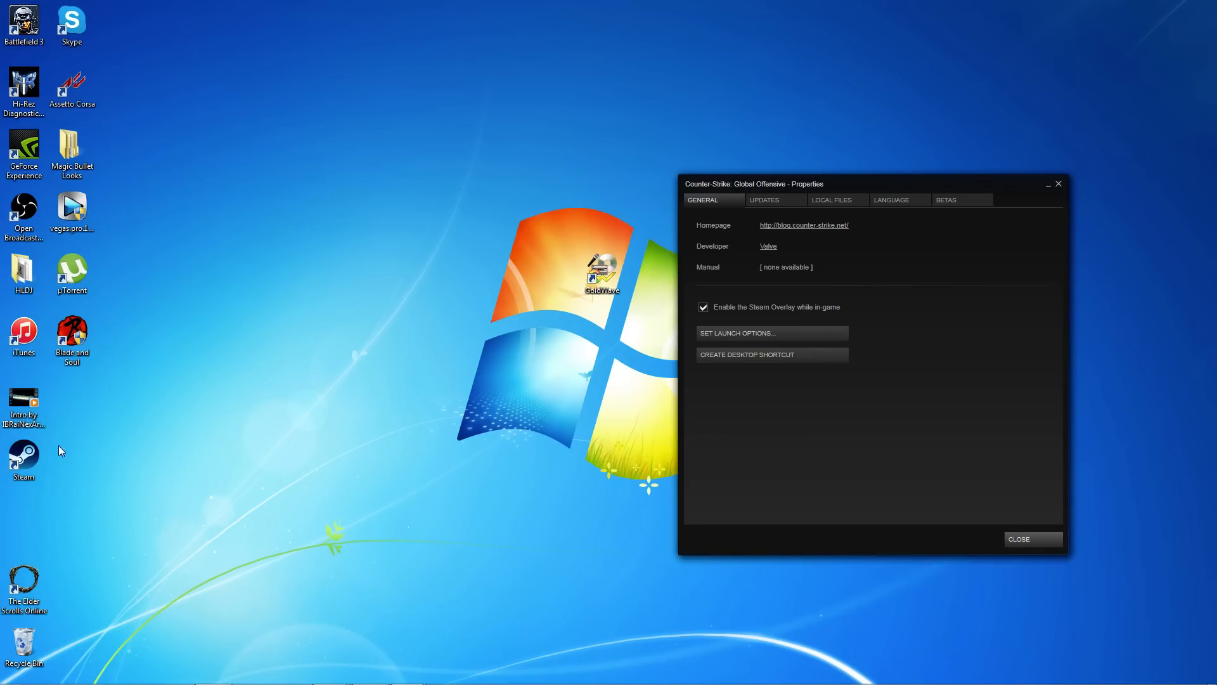
Step: Launch hldj from the HLDJ folder, confirm Run and close the folder window
double_click(24, 277)
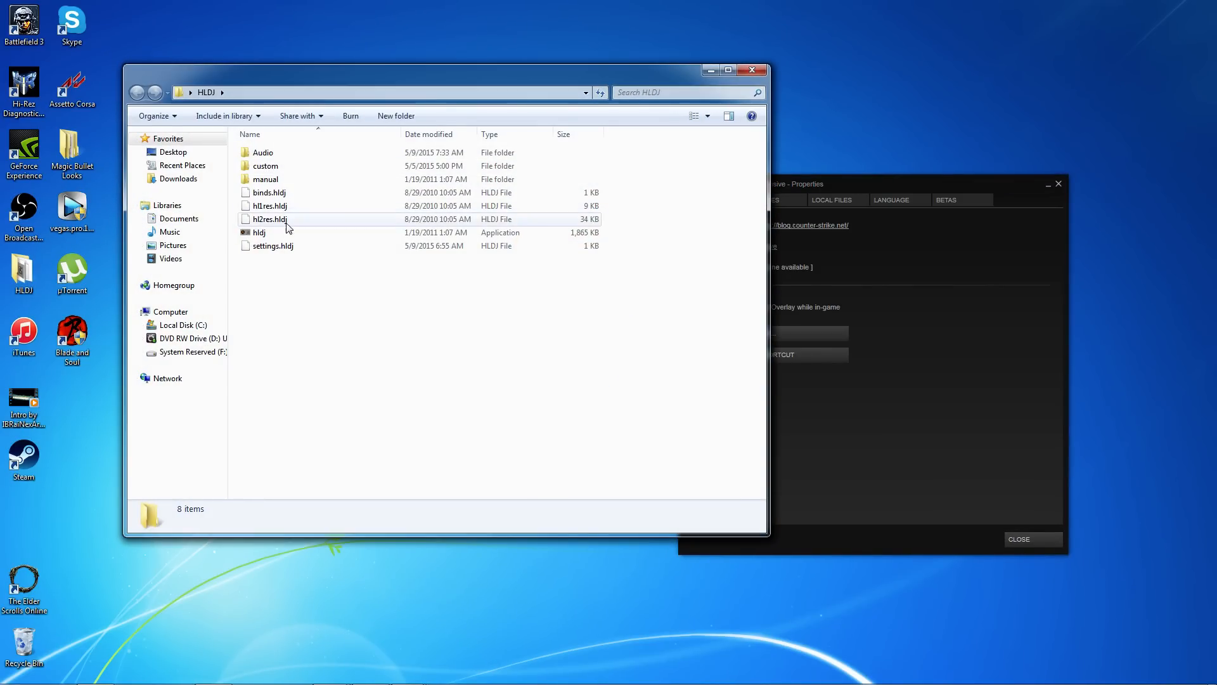
double_click(259, 232)
left_click(644, 364)
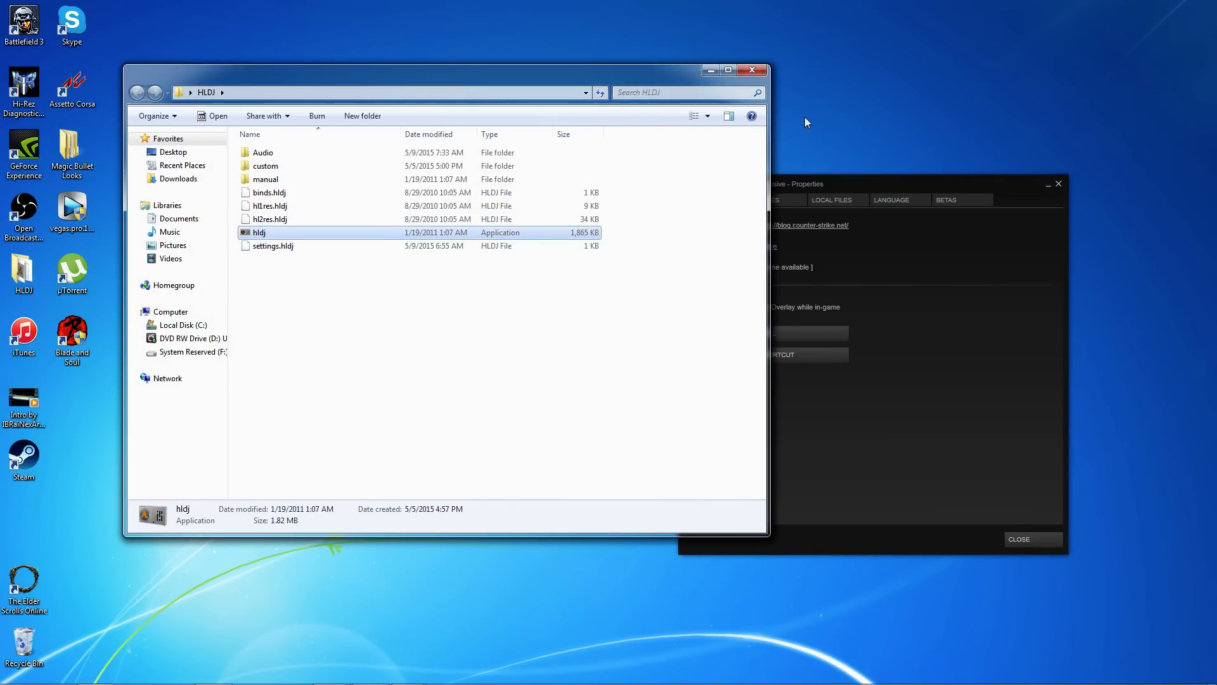
left_click(751, 69)
left_click(182, 71)
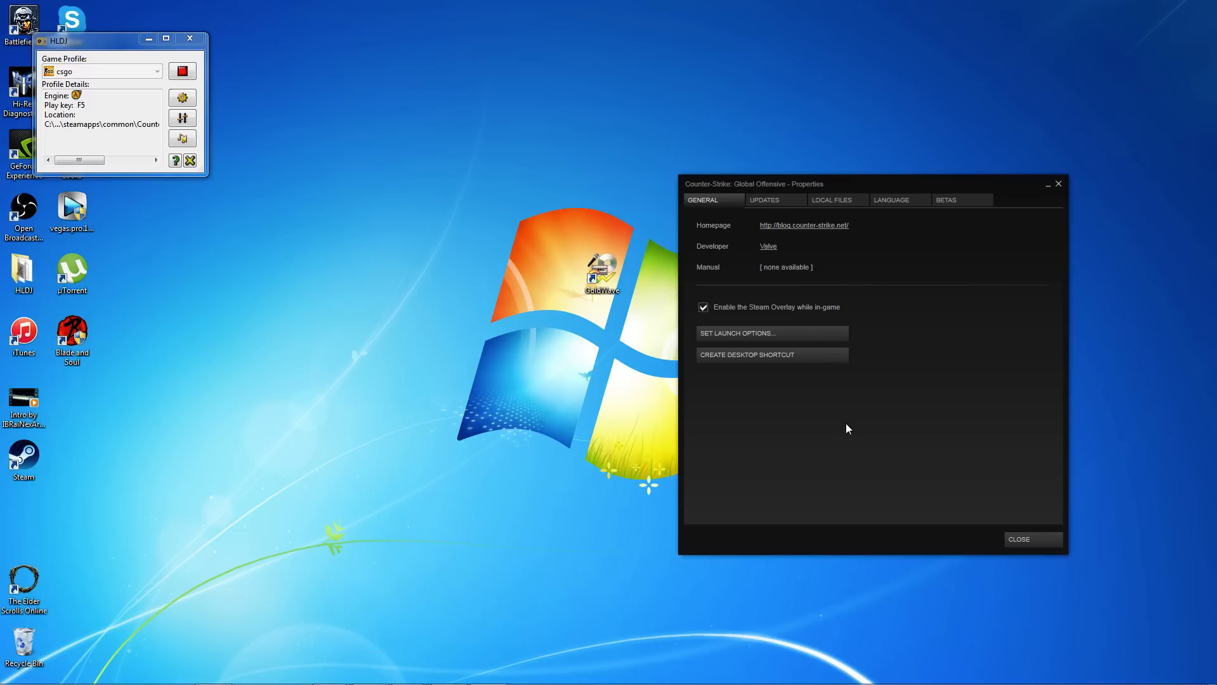
Step: From Properties > LOCAL FILES browse the game's files into csgo\cfg
left_click(829, 200)
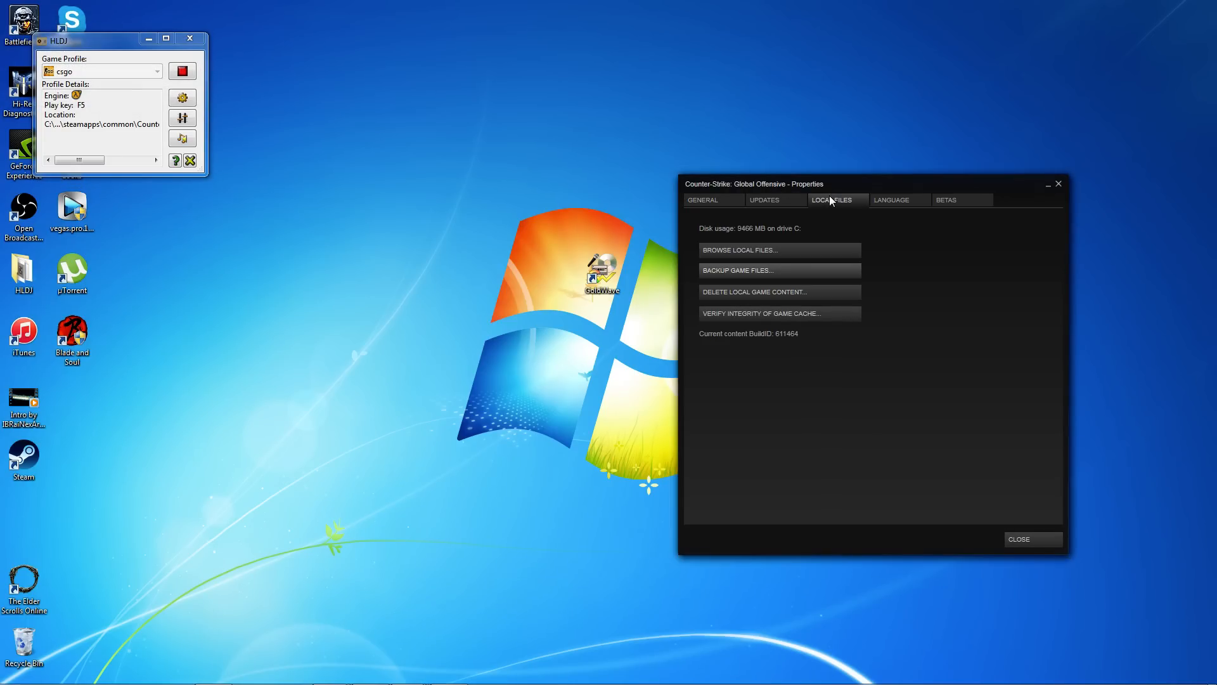
left_click(780, 249)
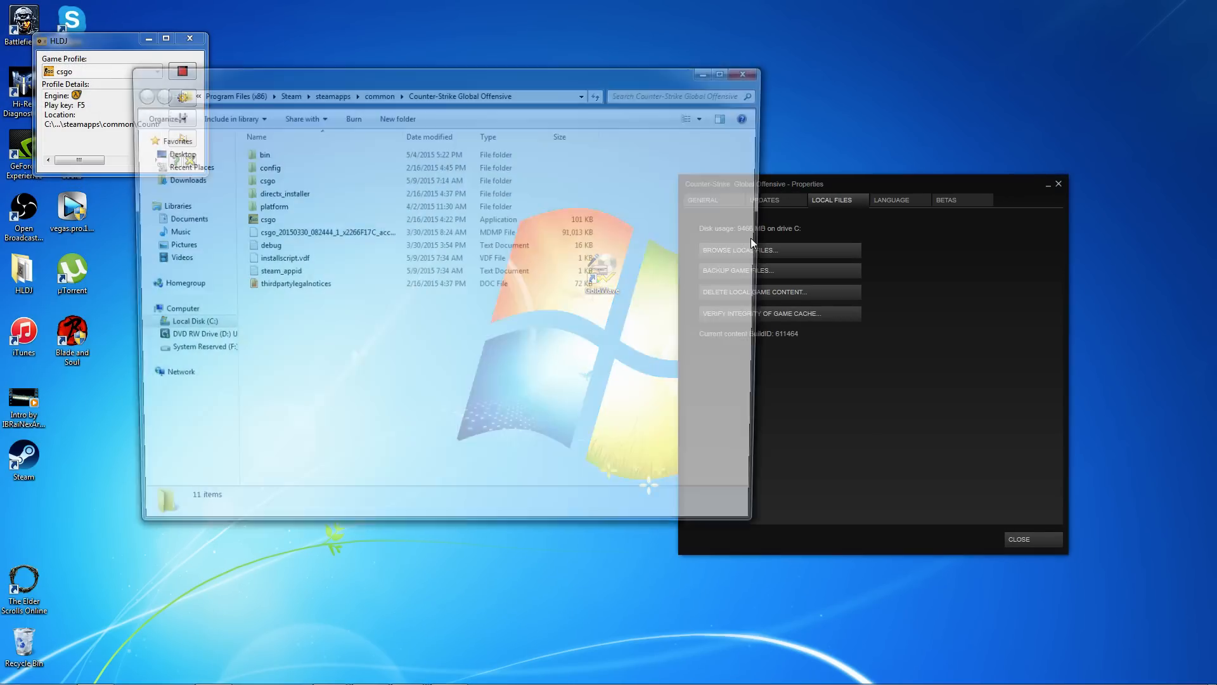
left_click(302, 182)
double_click(302, 181)
double_click(276, 179)
scroll(400, 279, "down", 5)
scroll(400, 279, "down", 5)
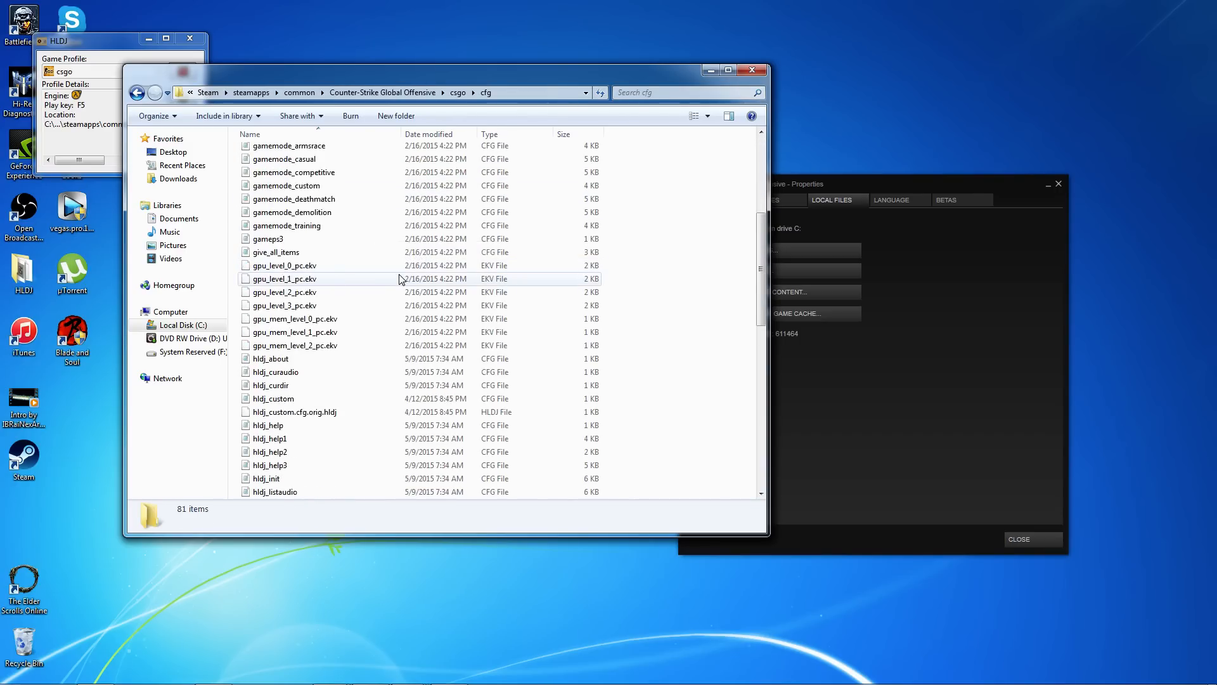
scroll(401, 278, "down", 3)
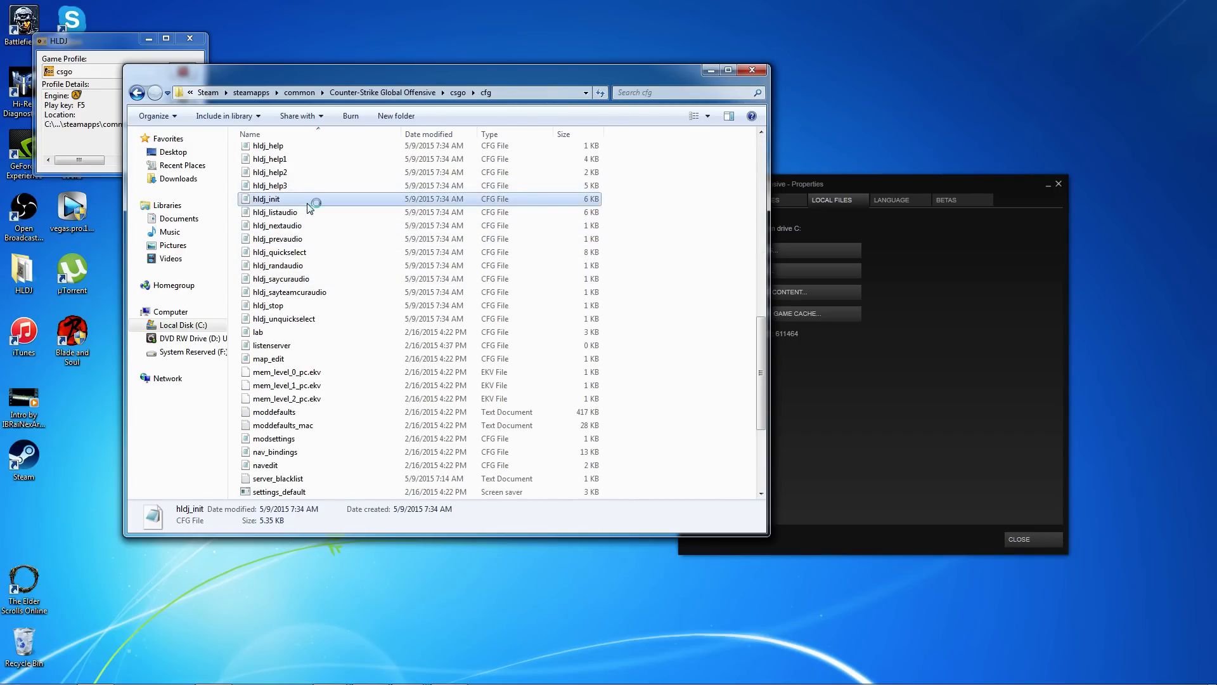
Step: Remove the 'some files could not be written' echo line from hldj_init.cfg
double_click(272, 200)
scroll(404, 162, "down", 5)
scroll(428, 171, "down", 5)
scroll(438, 181, "down", 5)
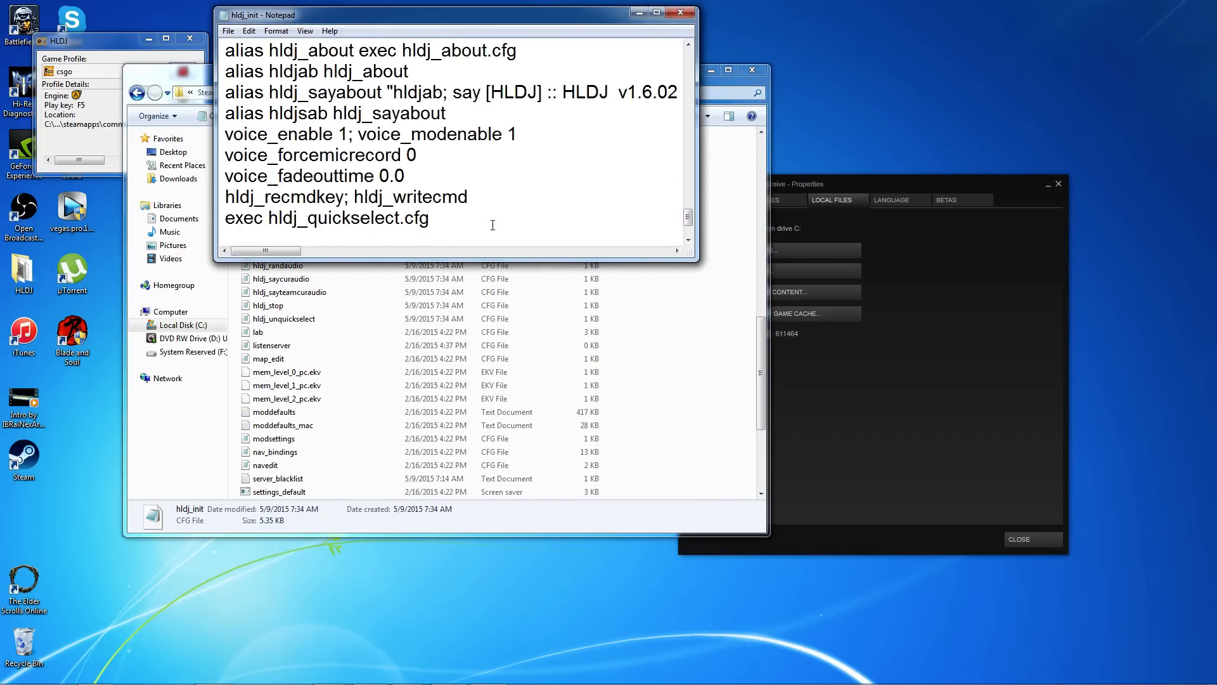
scroll(455, 195, "down", 4)
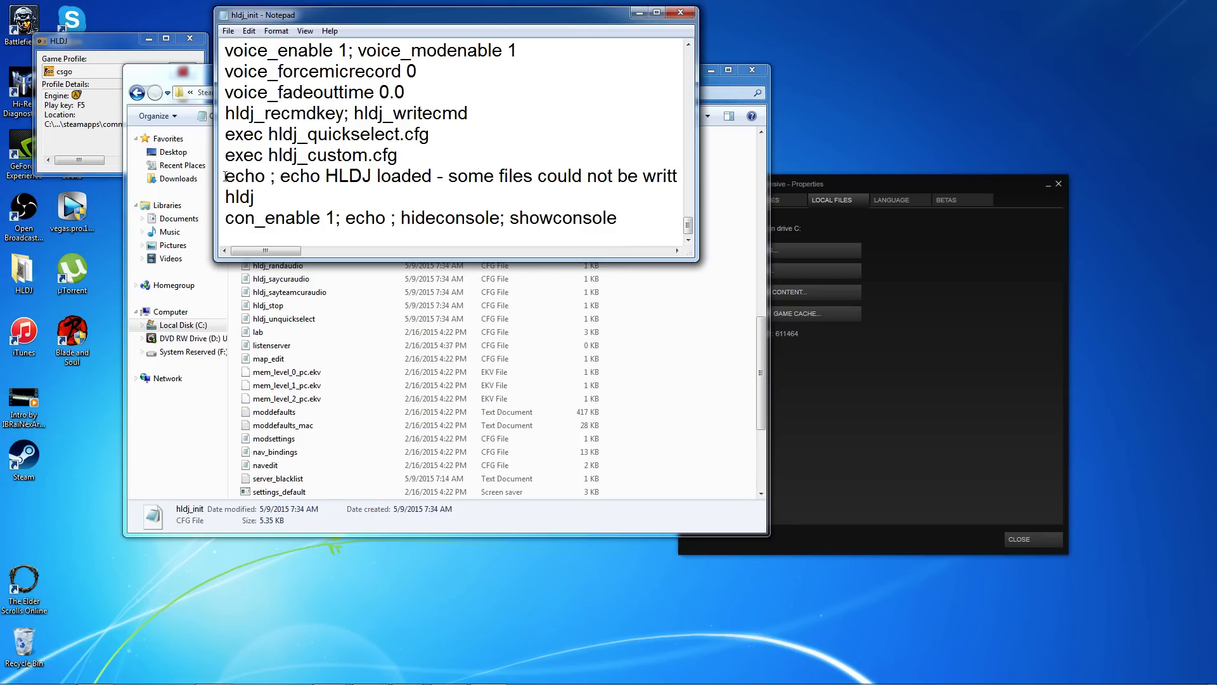
left_click_drag(226, 175, 653, 194)
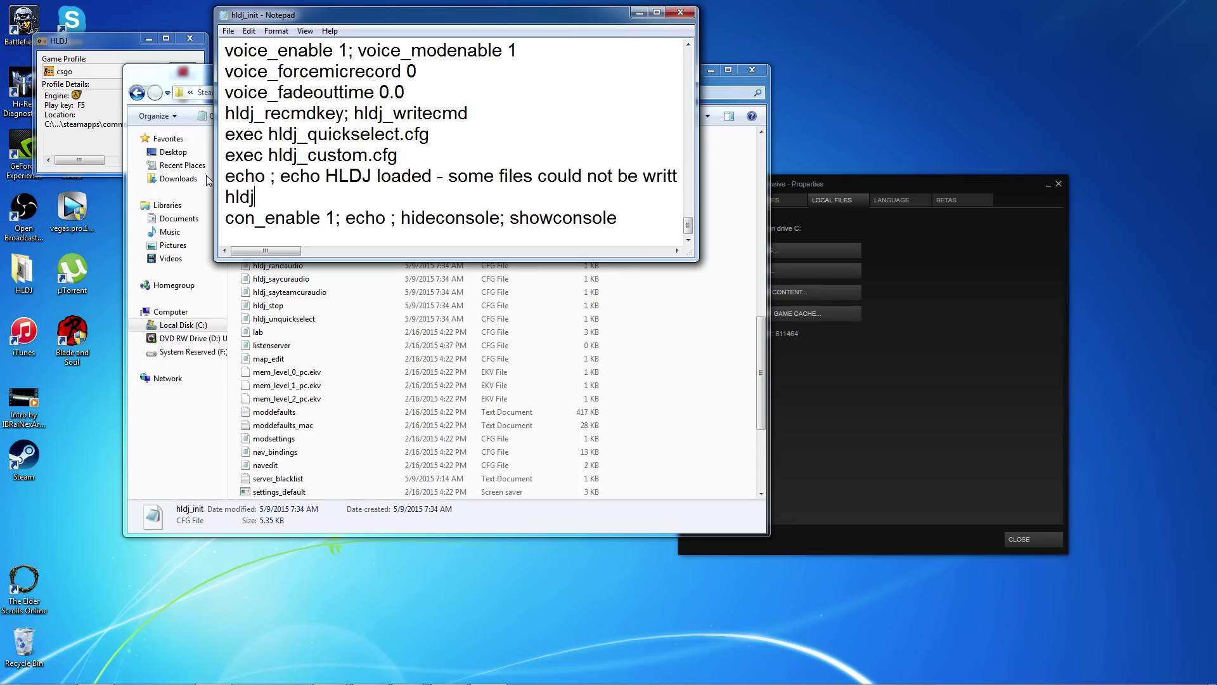
left_click_drag(226, 176, 578, 176)
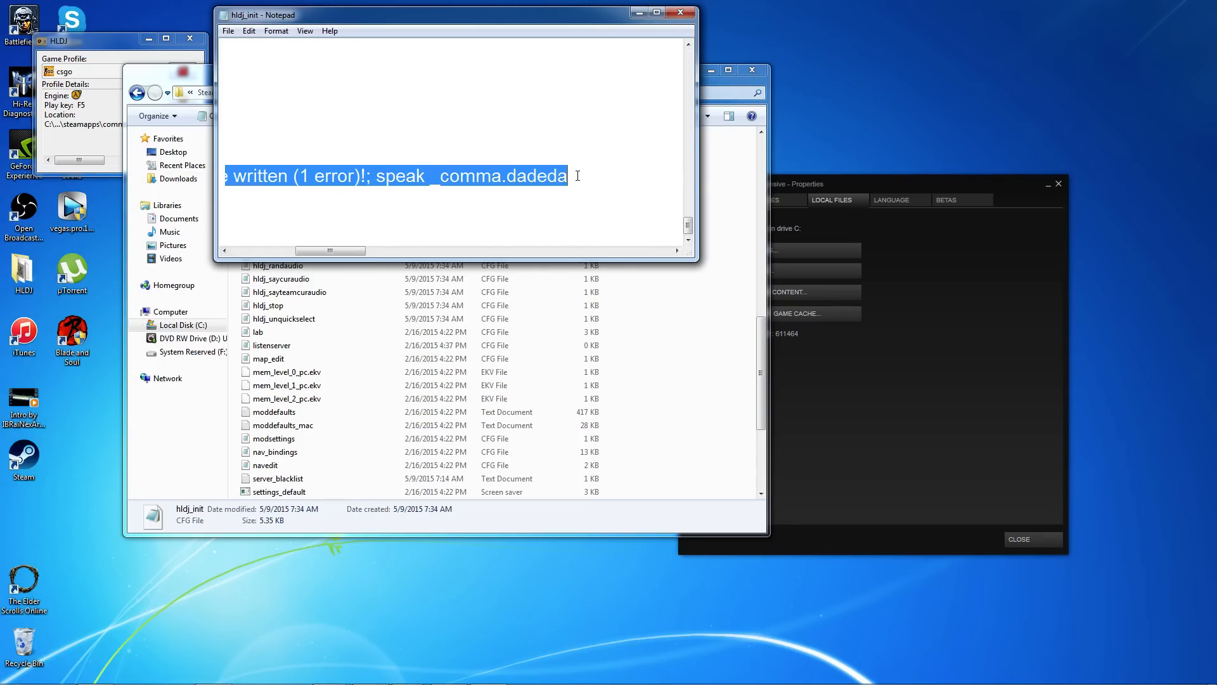
key("Delete")
Step: Save the edited hldj_init.cfg on closing and close the cfg folder window
left_click(681, 13)
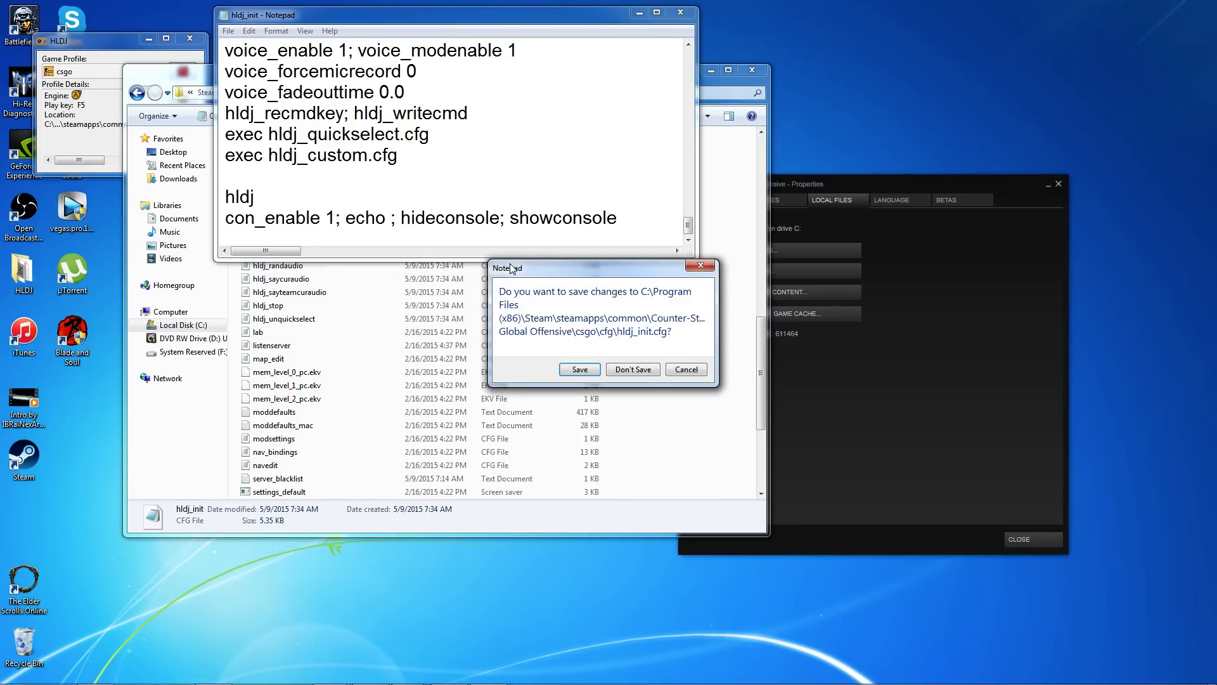
left_click(580, 370)
left_click(752, 71)
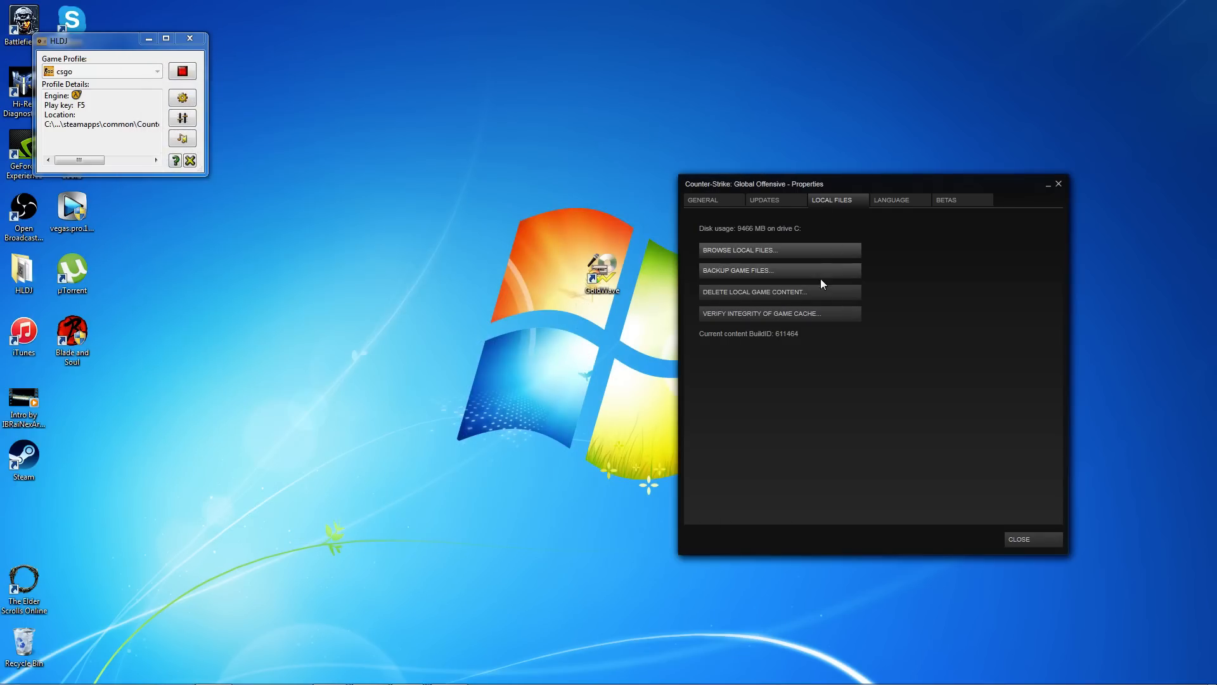
Step: Close the Properties dialog, restore Steam and launch Counter-Strike: Global Offensive
left_click(1058, 182)
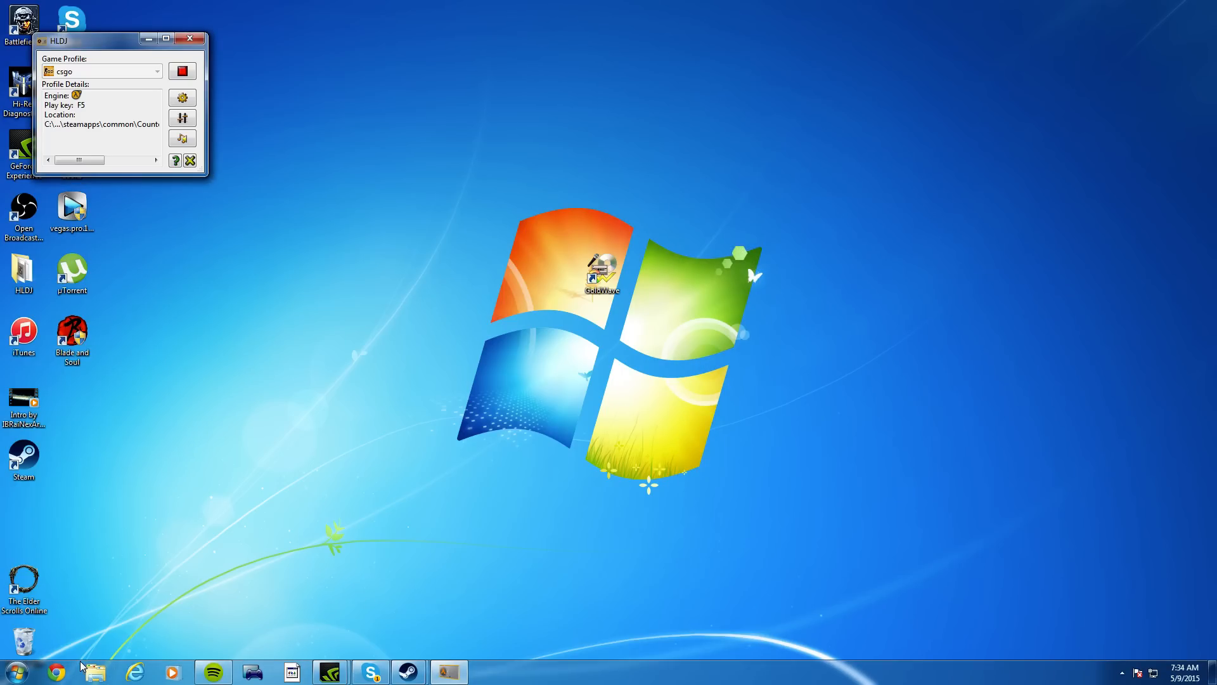
left_click(17, 673)
mouse_move(408, 673)
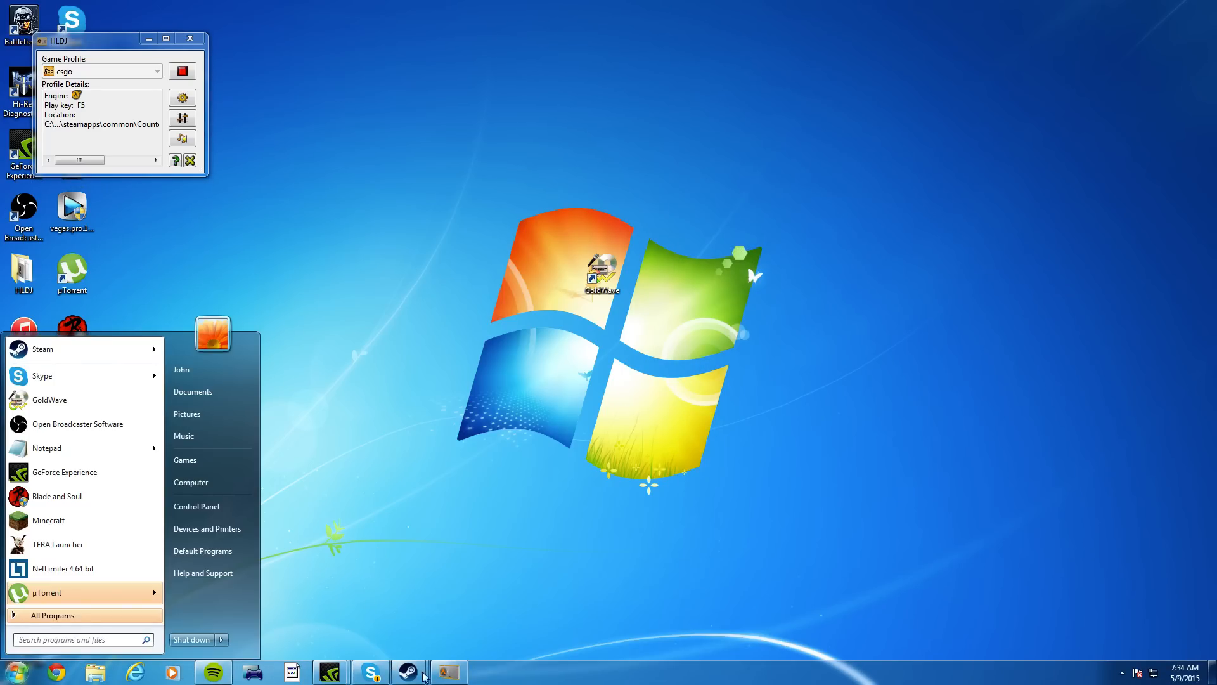
left_click(17, 673)
left_click(479, 606)
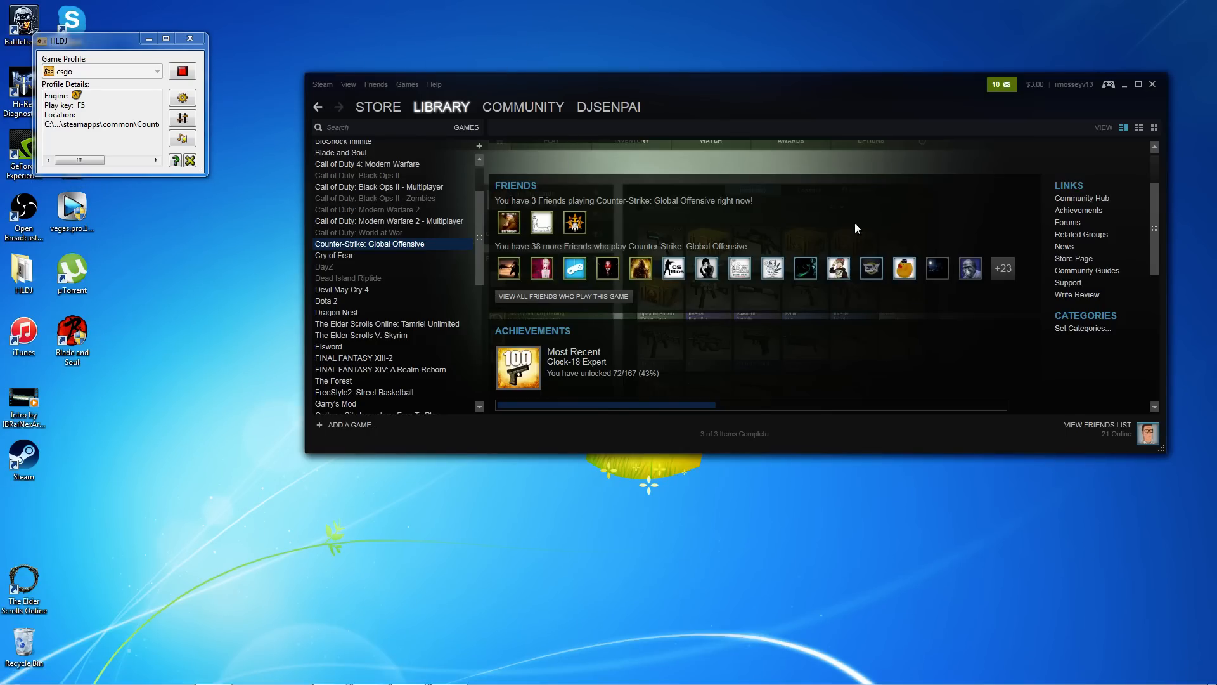
left_click(524, 208)
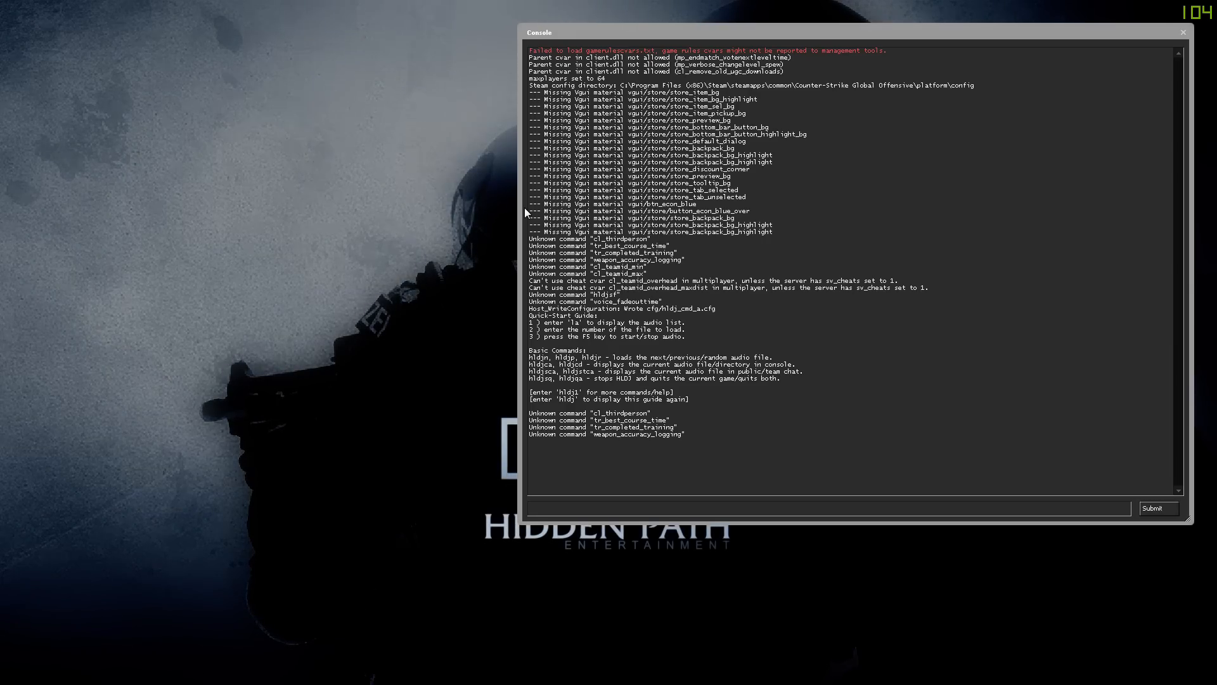
type("la")
Step: List HLDJ's 77 tracks in the console, highlight the Deadmau5 track 37, then close the console
key("Return")
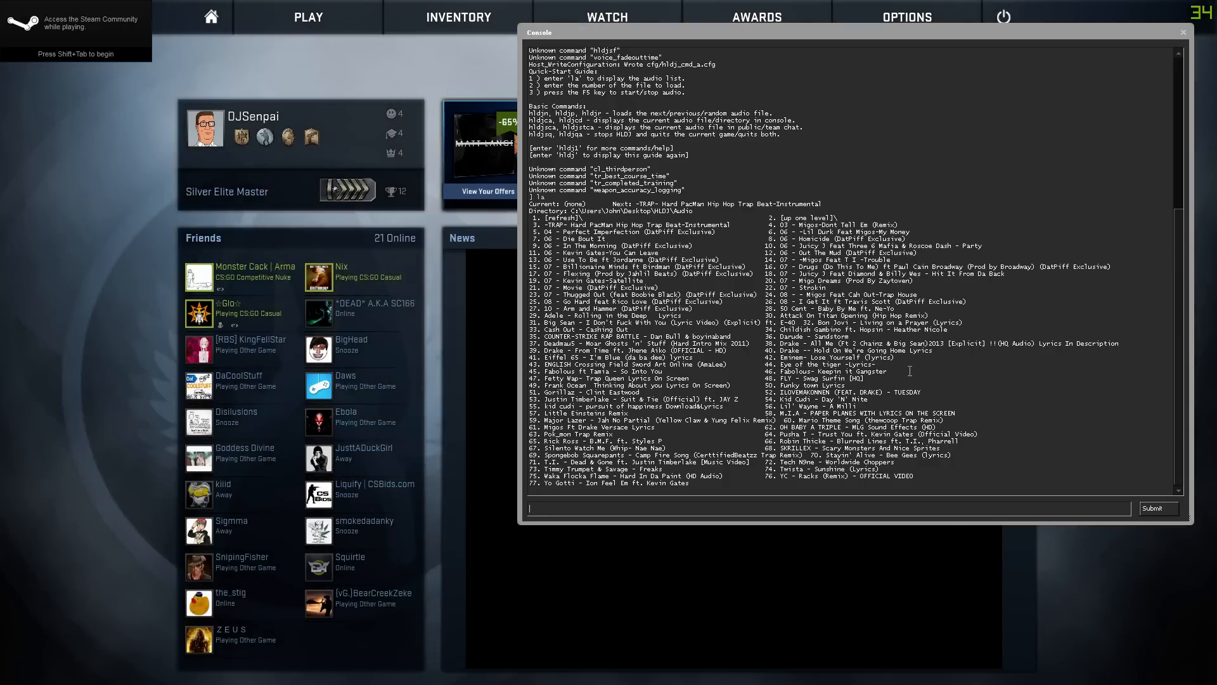
key("Return")
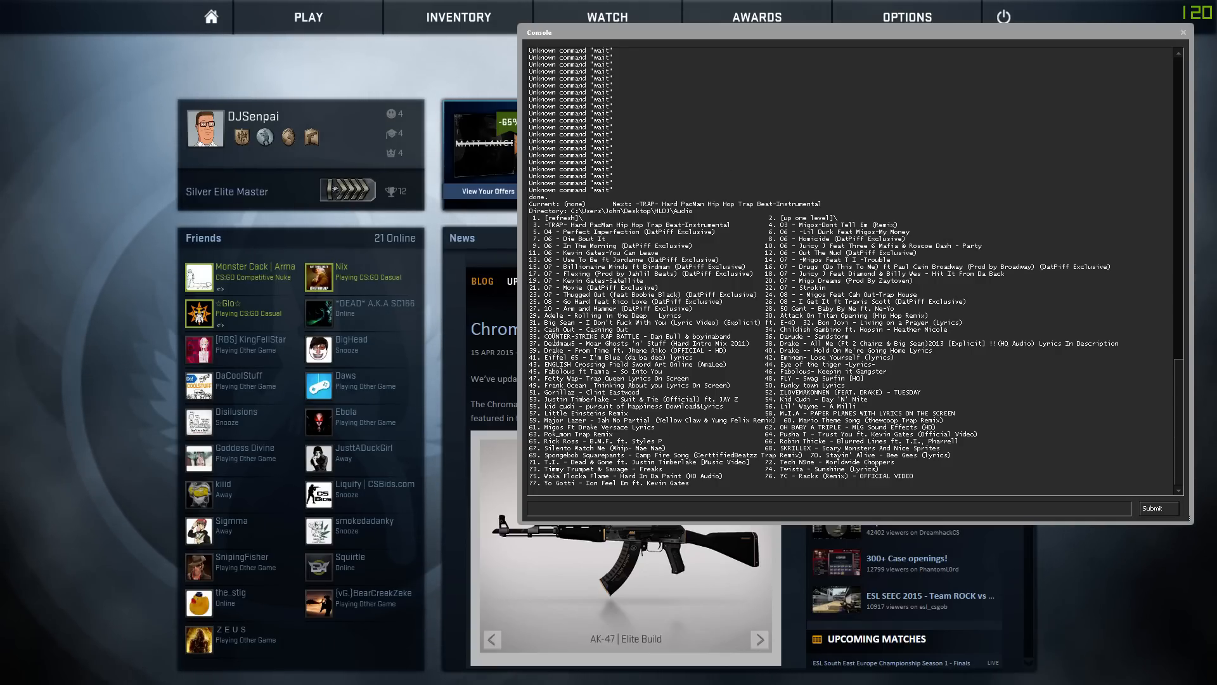
left_click_drag(546, 343, 686, 345)
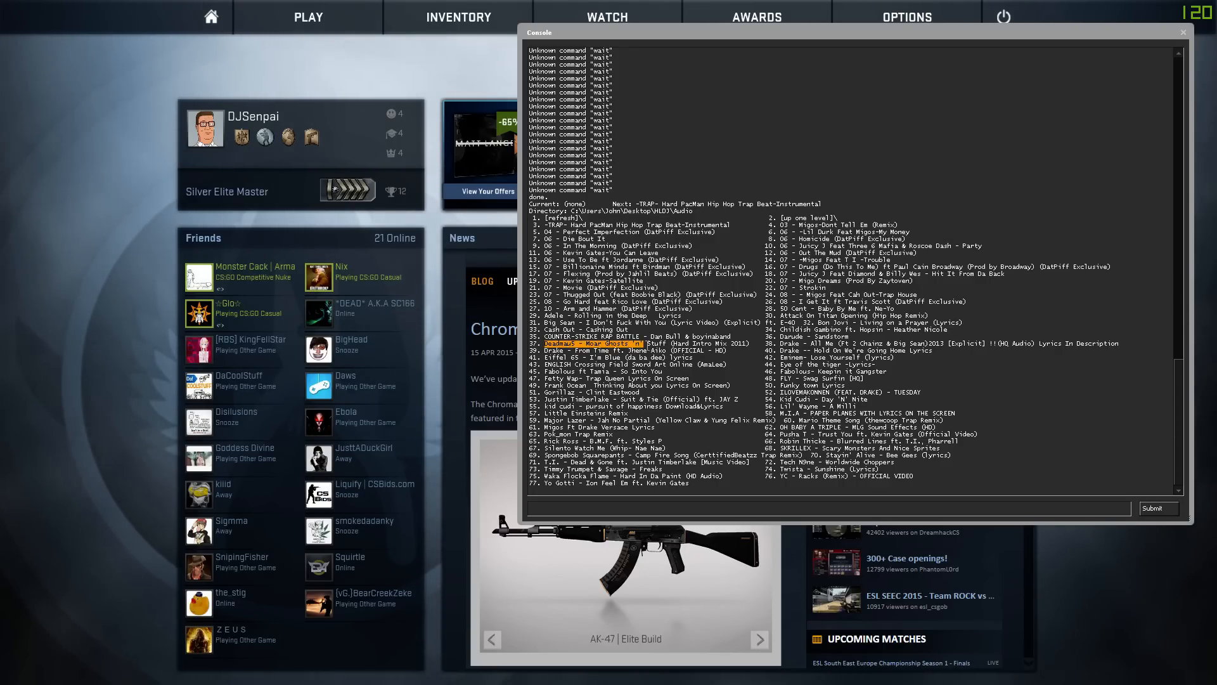
left_click(672, 510)
type("37")
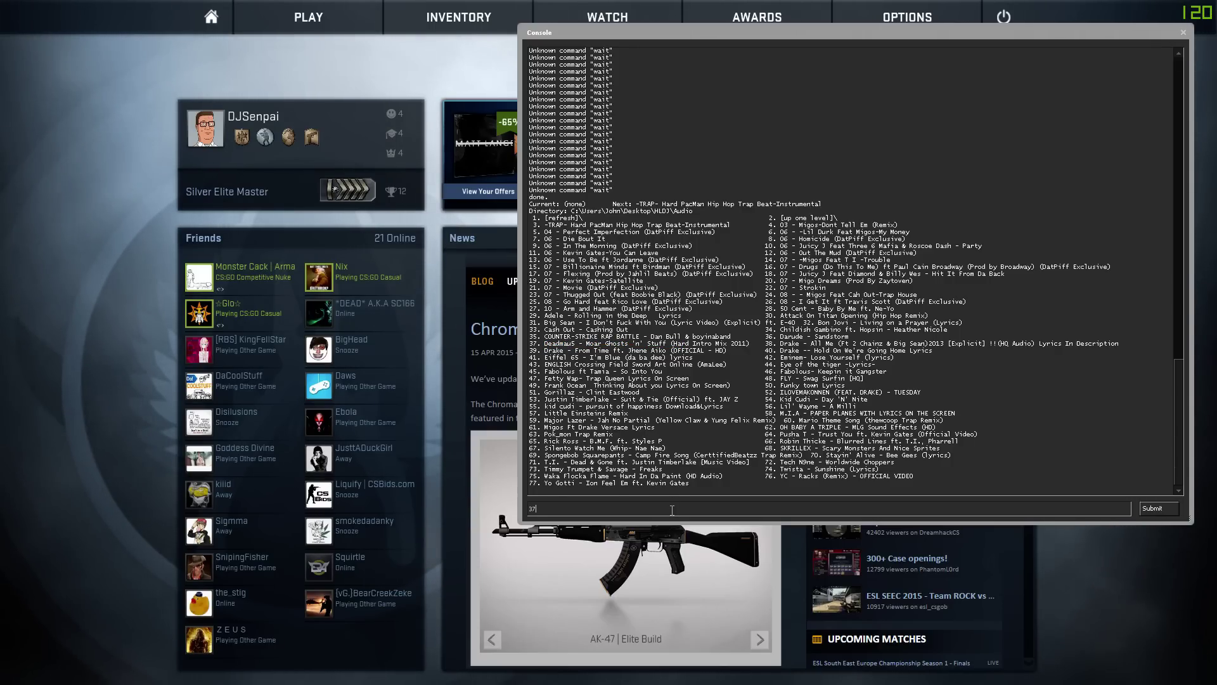
key("Return")
Step: Start an offline casual match on Dust II with hard bots and let it load
key("grave")
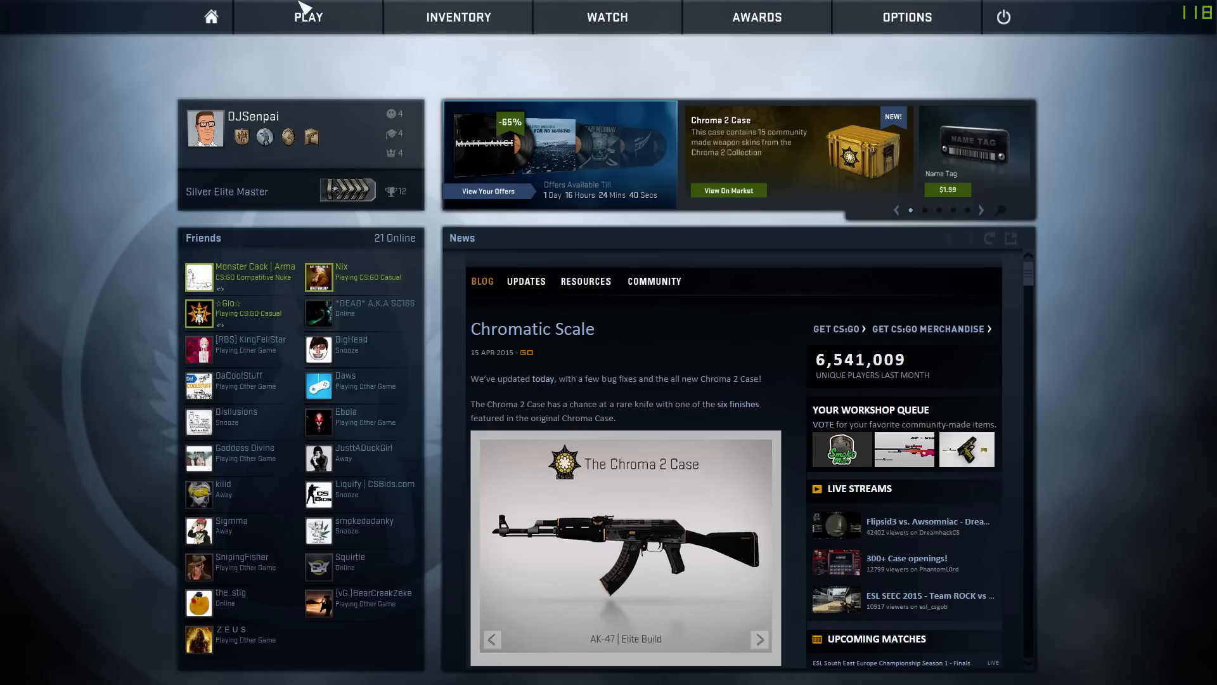
left_click(298, 141)
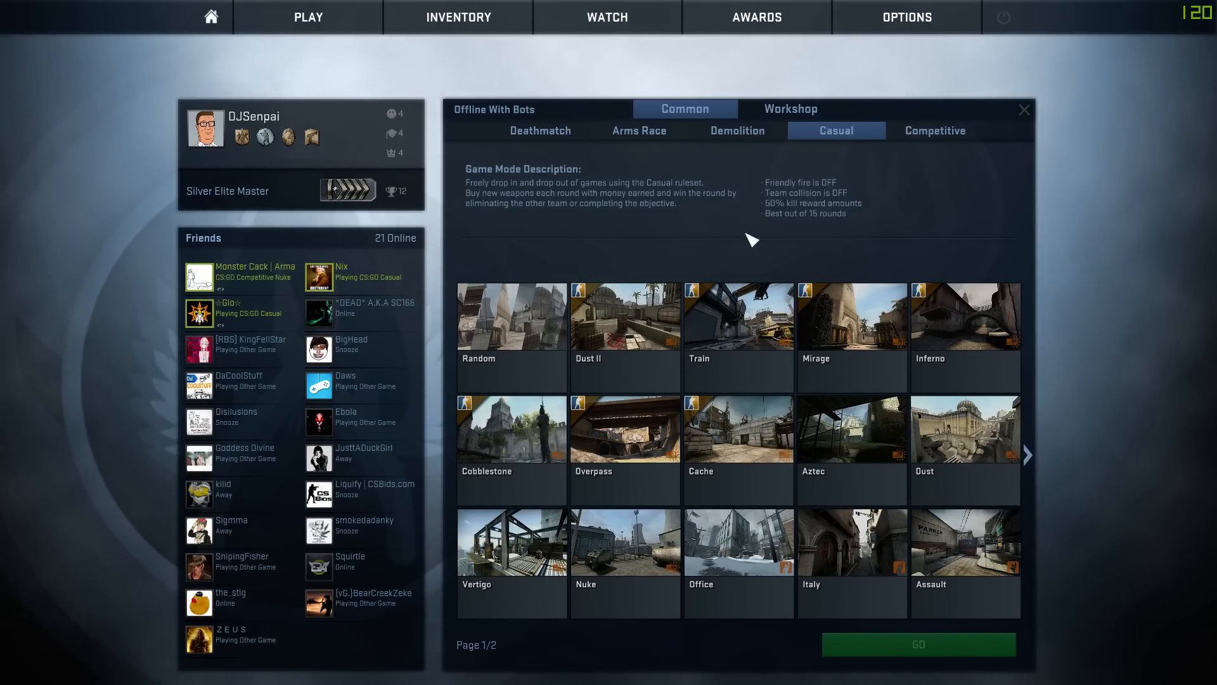
left_click(624, 328)
left_click(904, 666)
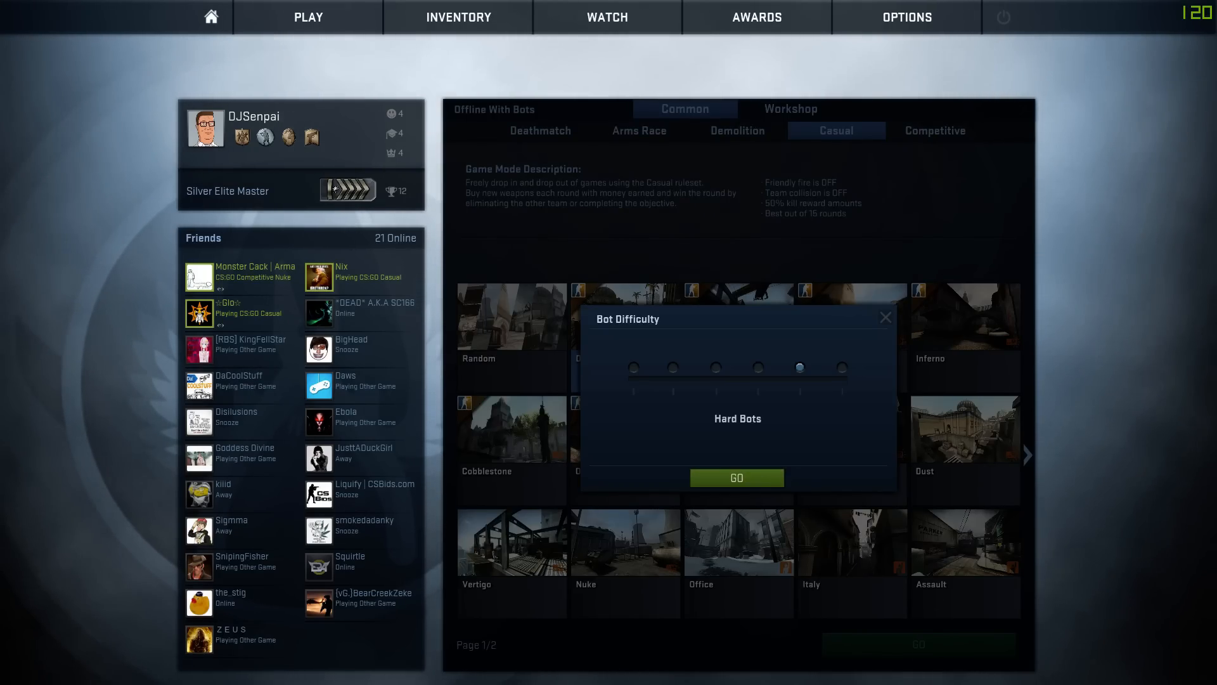
left_click(736, 478)
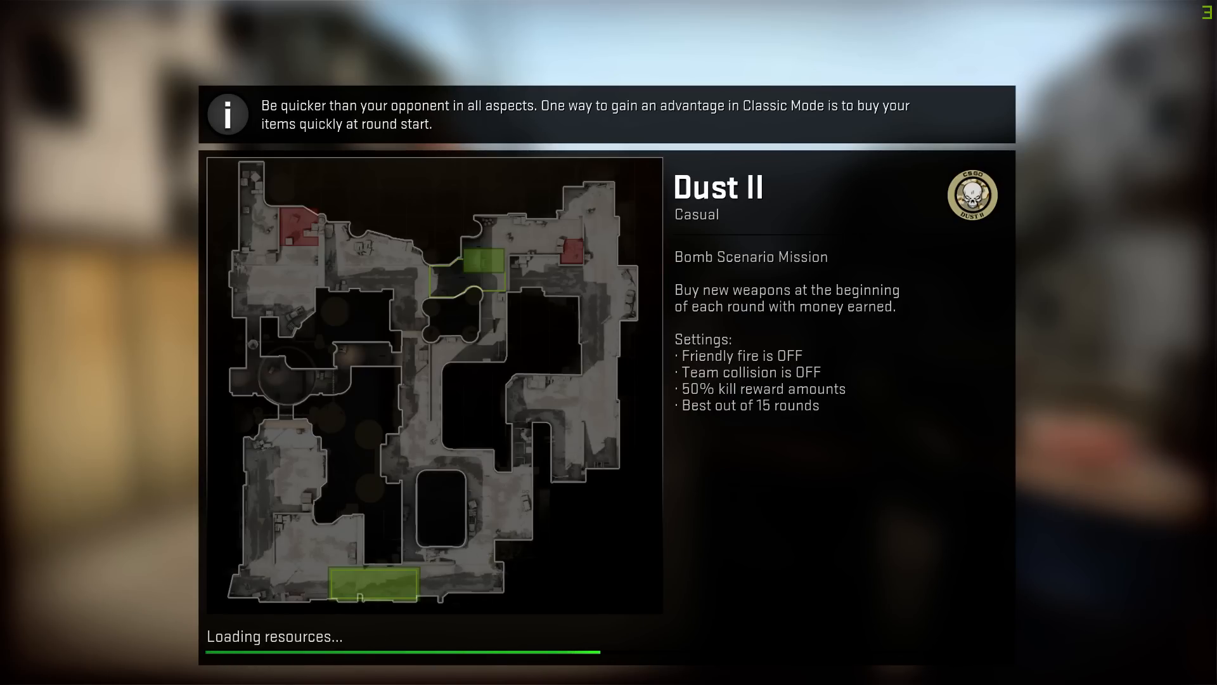
key("super")
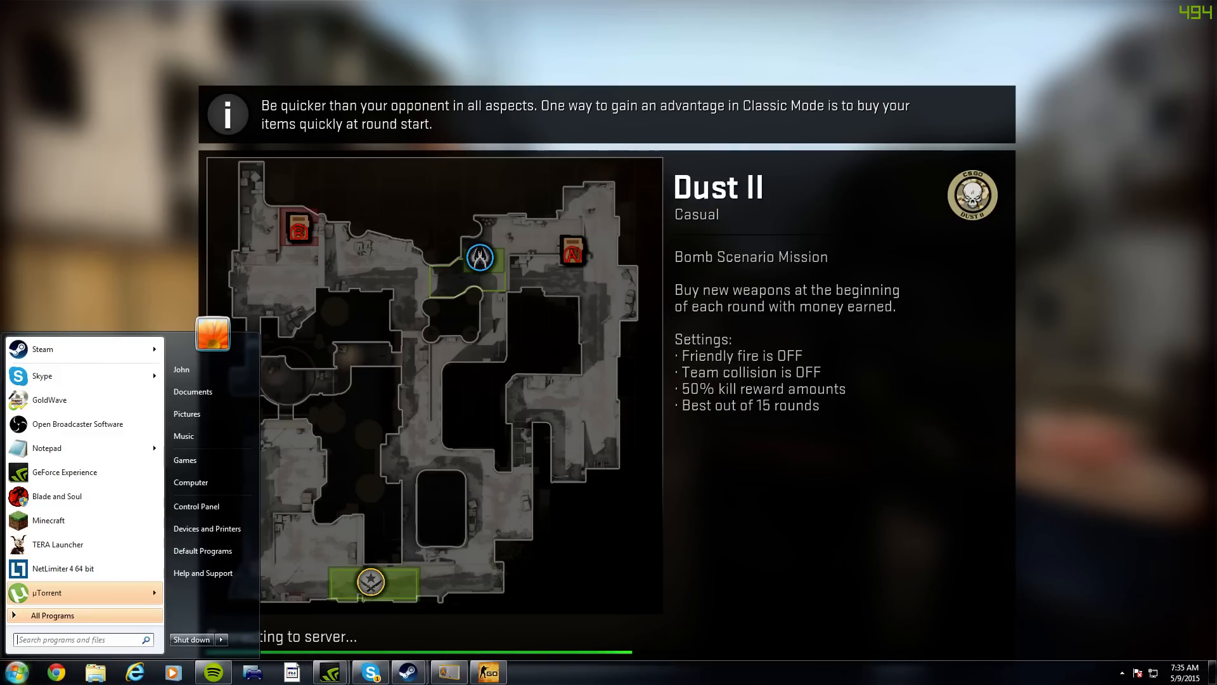
key("super")
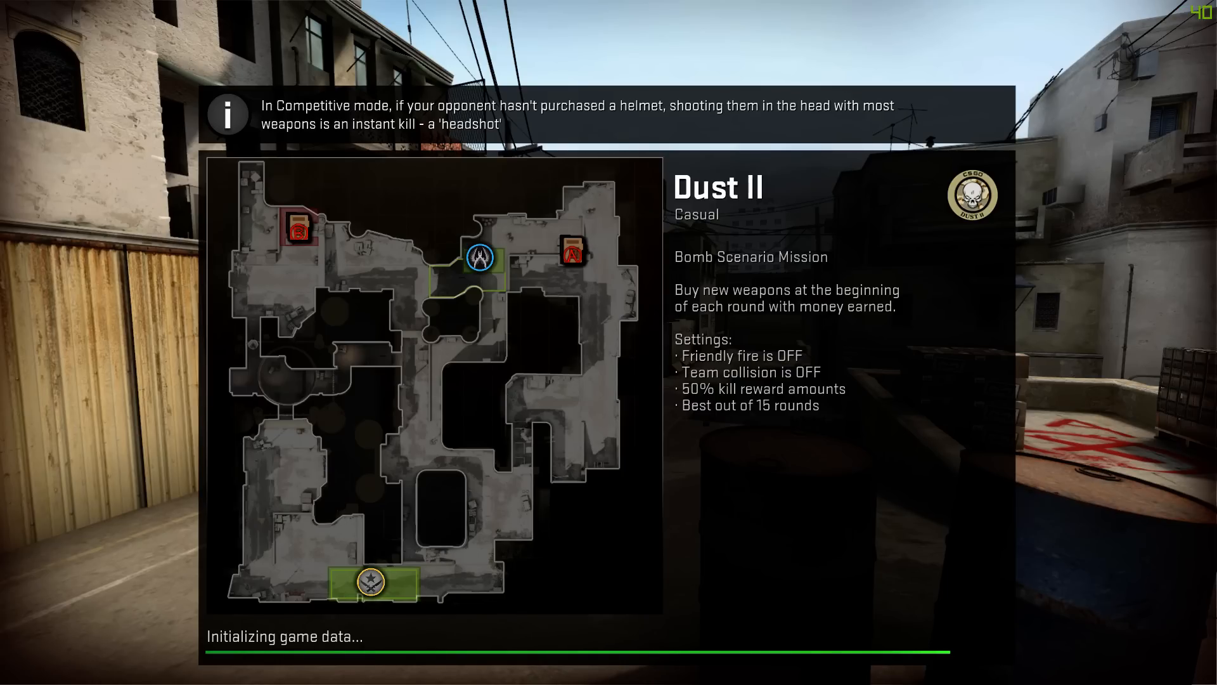
Step: Join the Counter-Terrorists and walk through the archway toward bombsite B
key("Return")
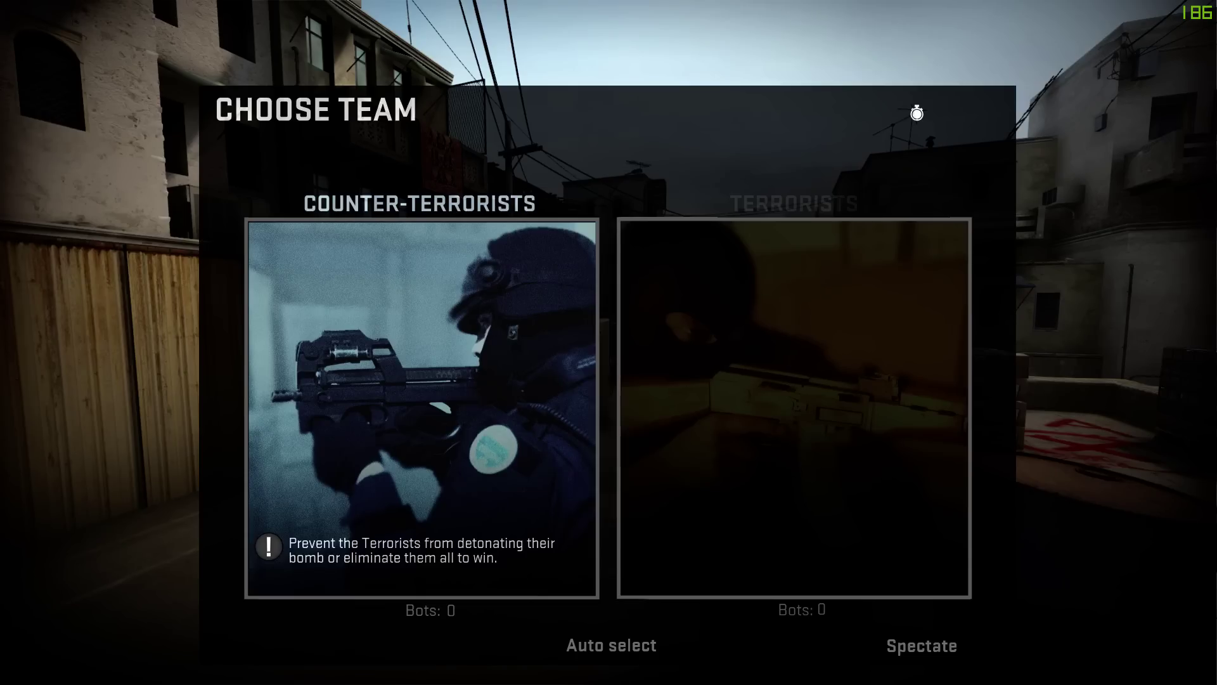
left_click(438, 408)
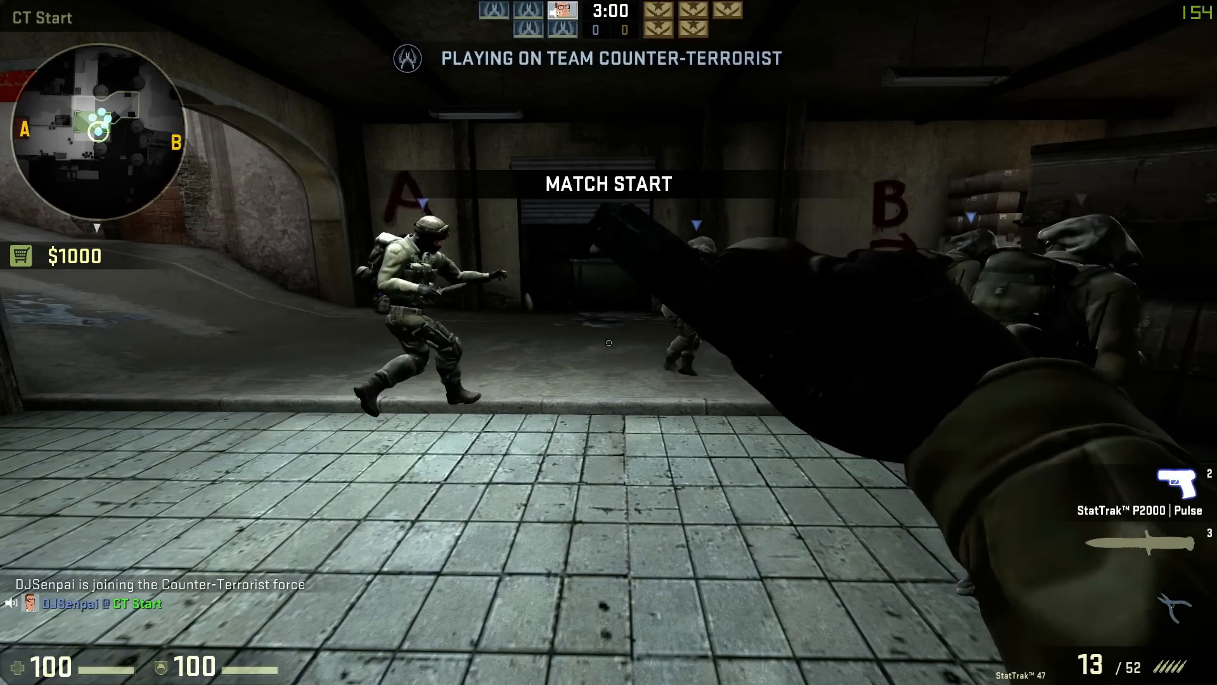
key("w")
key("w")
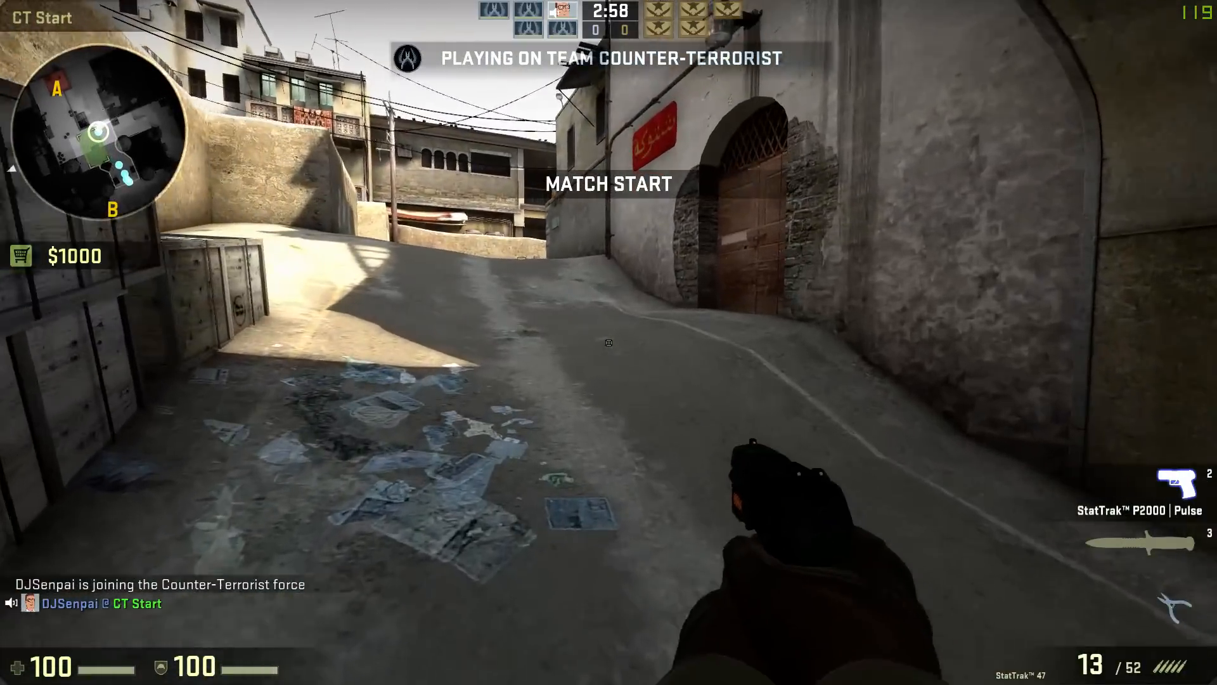
key("3")
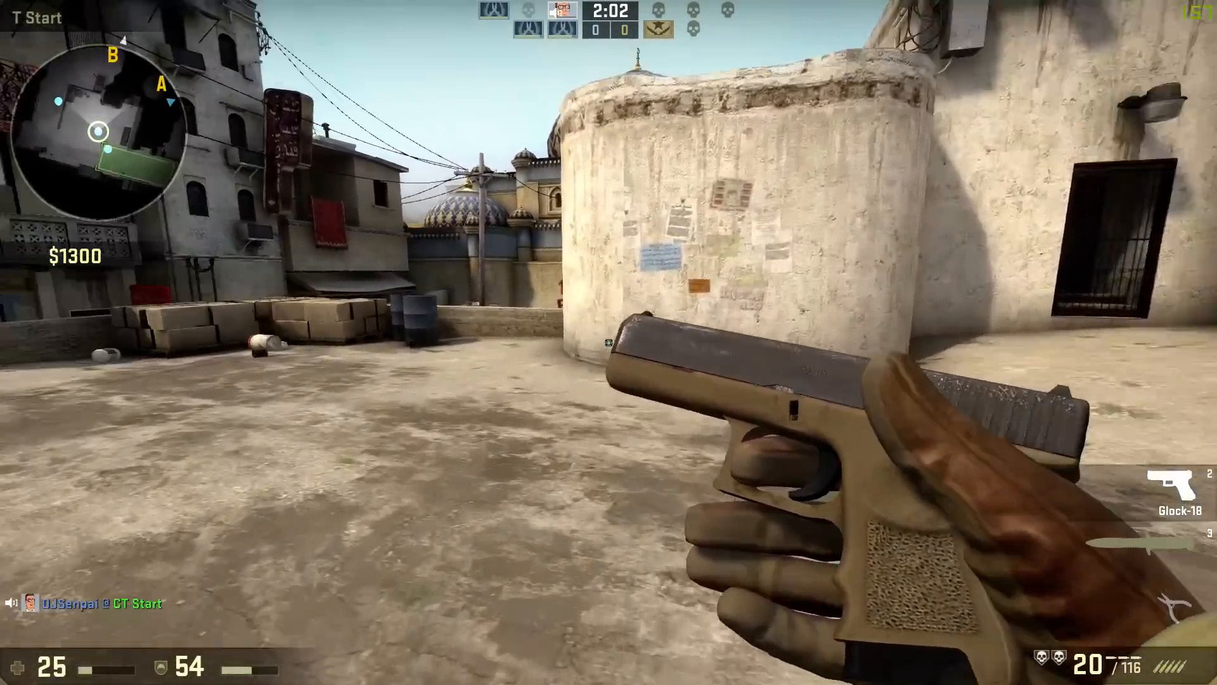
key("w")
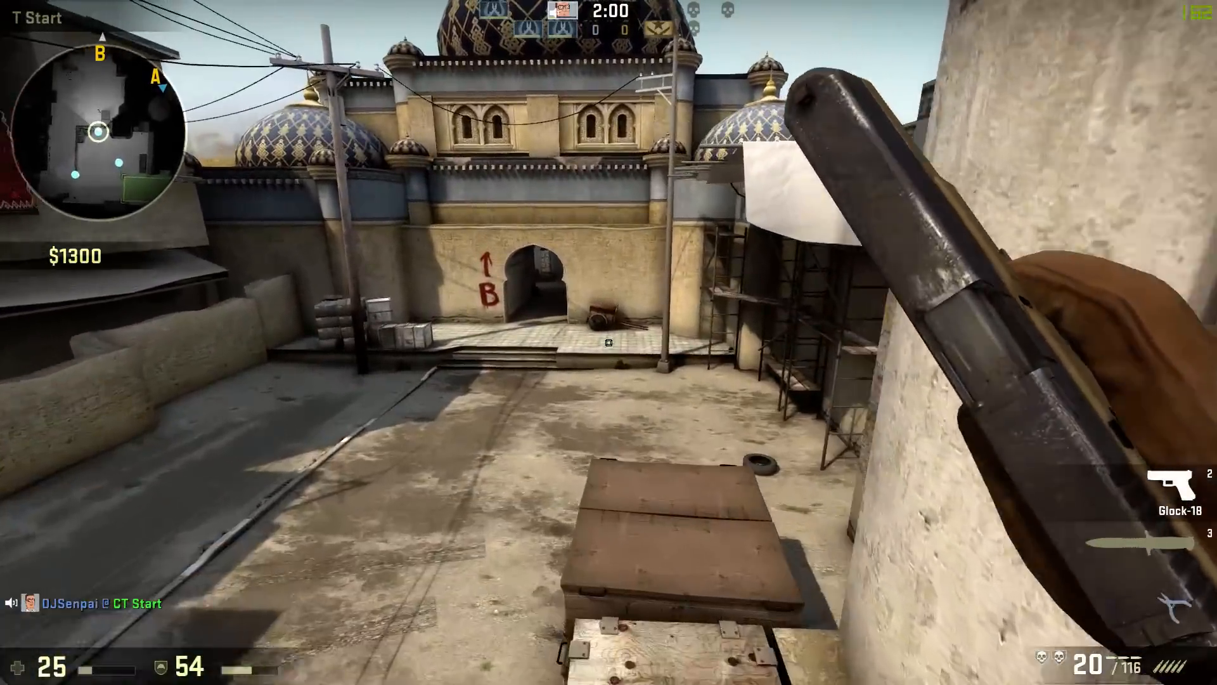
key("w")
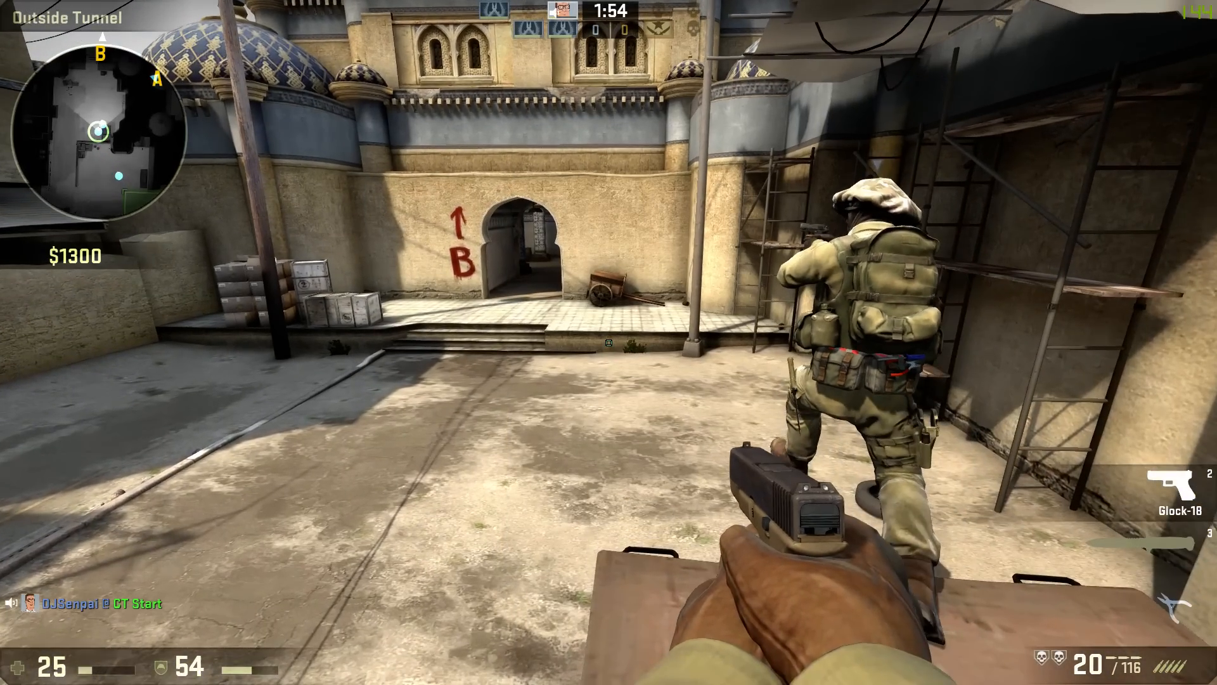
Step: Advance through the B arch and Upper Tunnel onto Bombsite B, checking the scoreboard on the way
key("Escape")
key("Escape")
key("w")
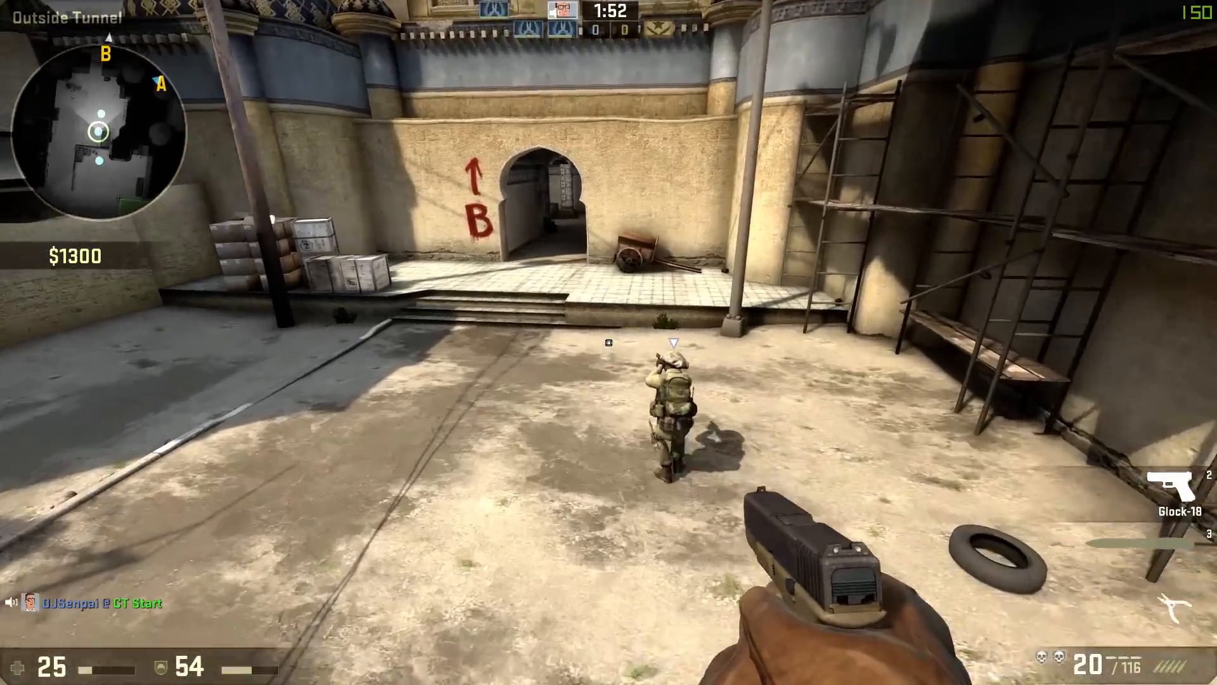
key("w")
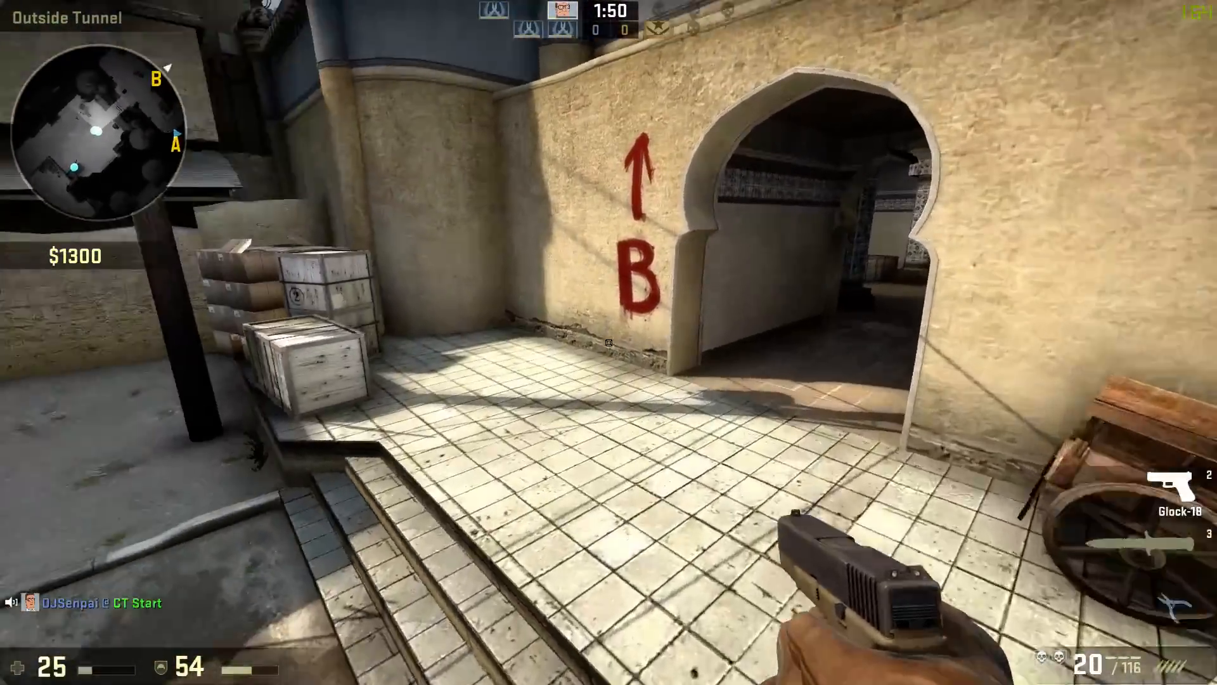
key("w")
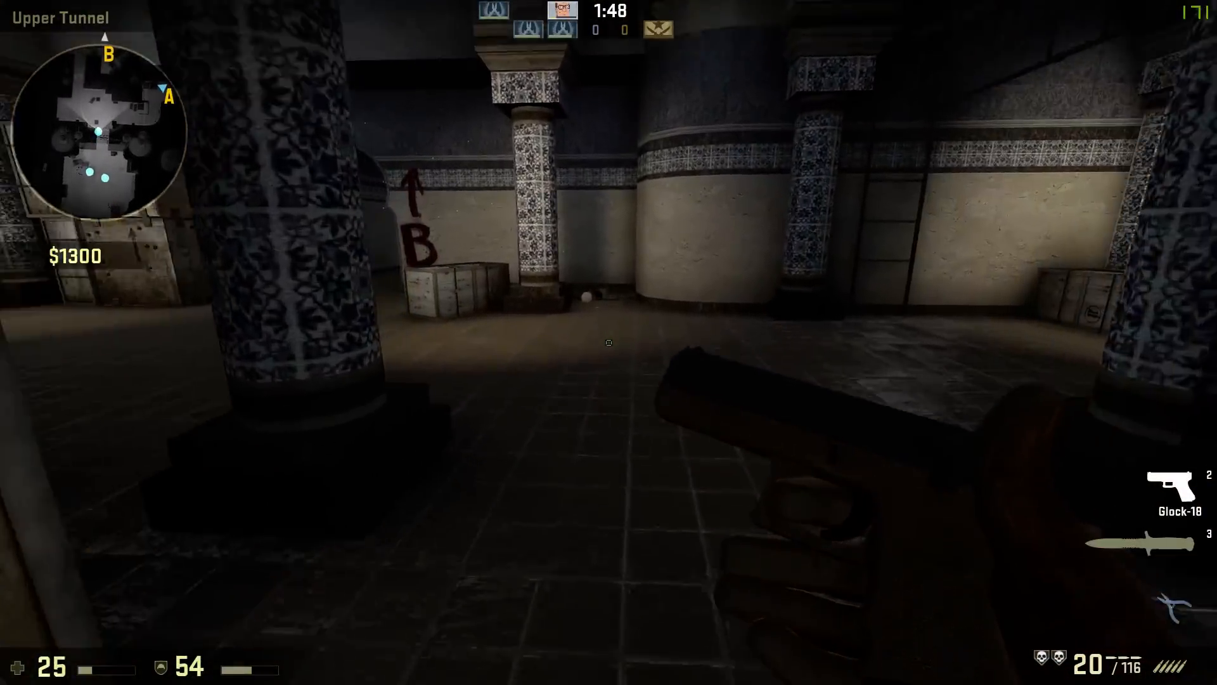
key("Tab")
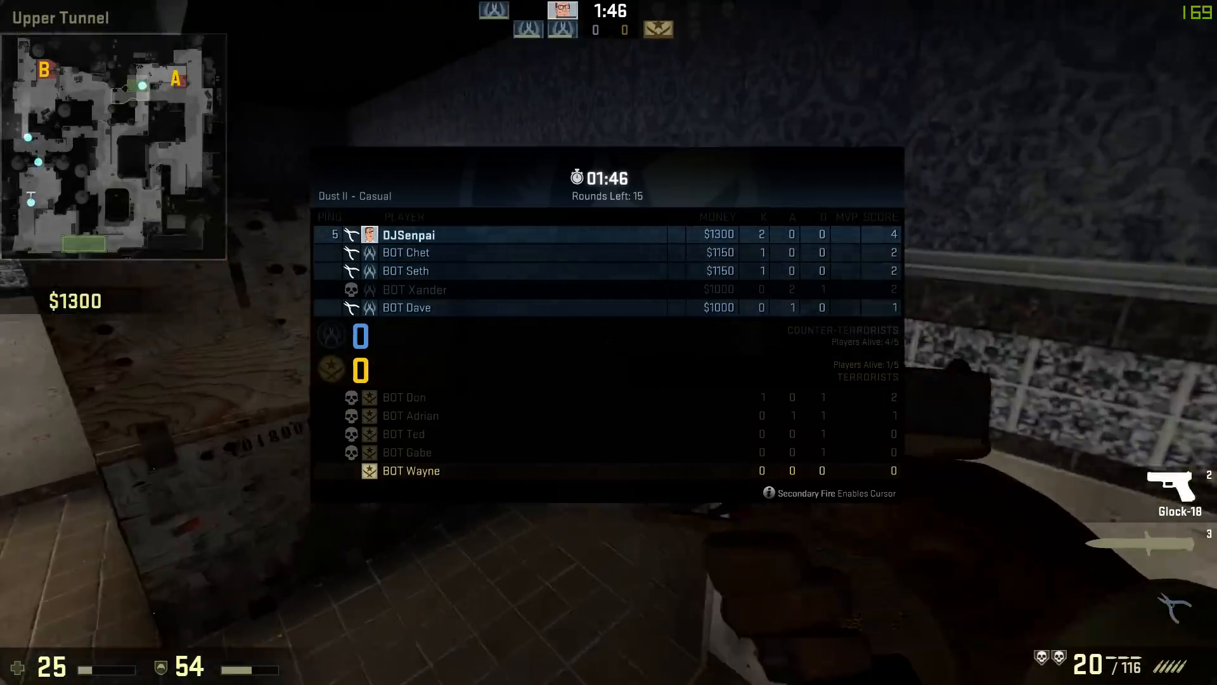
key("Tab")
key("w")
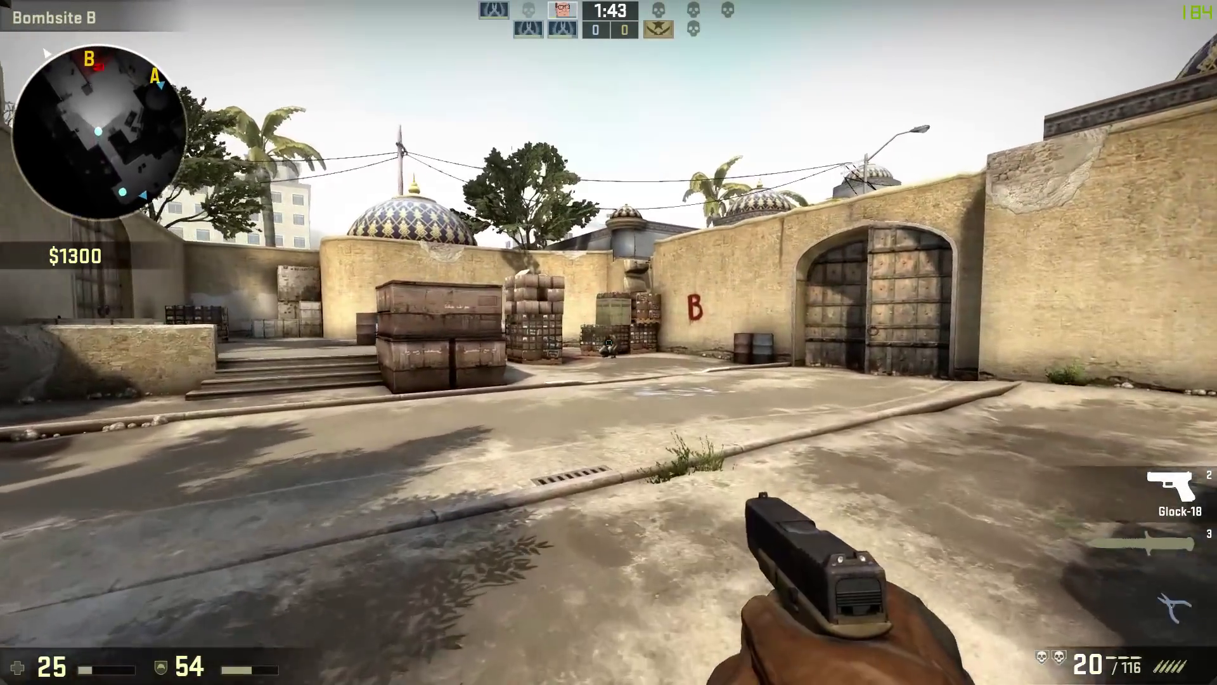
Step: Shoot down the enemy bots on Bombsite B with the pistol, reload, climb a crate and pause the game
key("w")
left_click(609, 342)
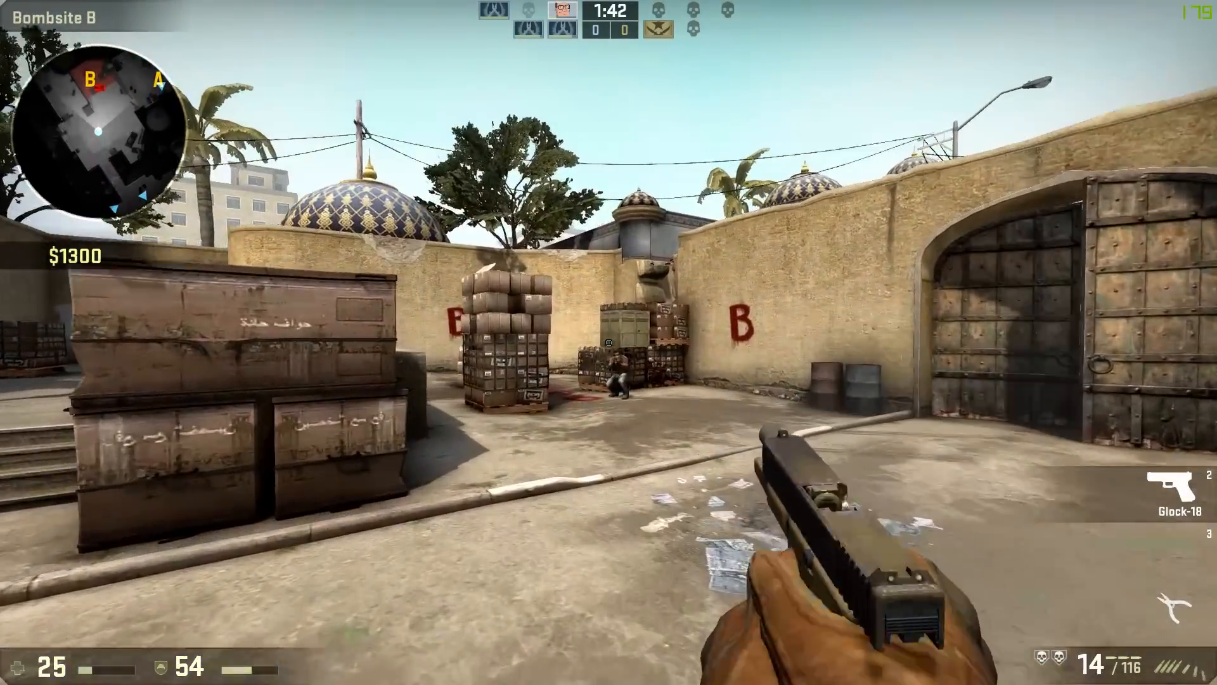
left_click(609, 343)
left_click(609, 343)
left_click(610, 342)
left_click(609, 343)
key("r")
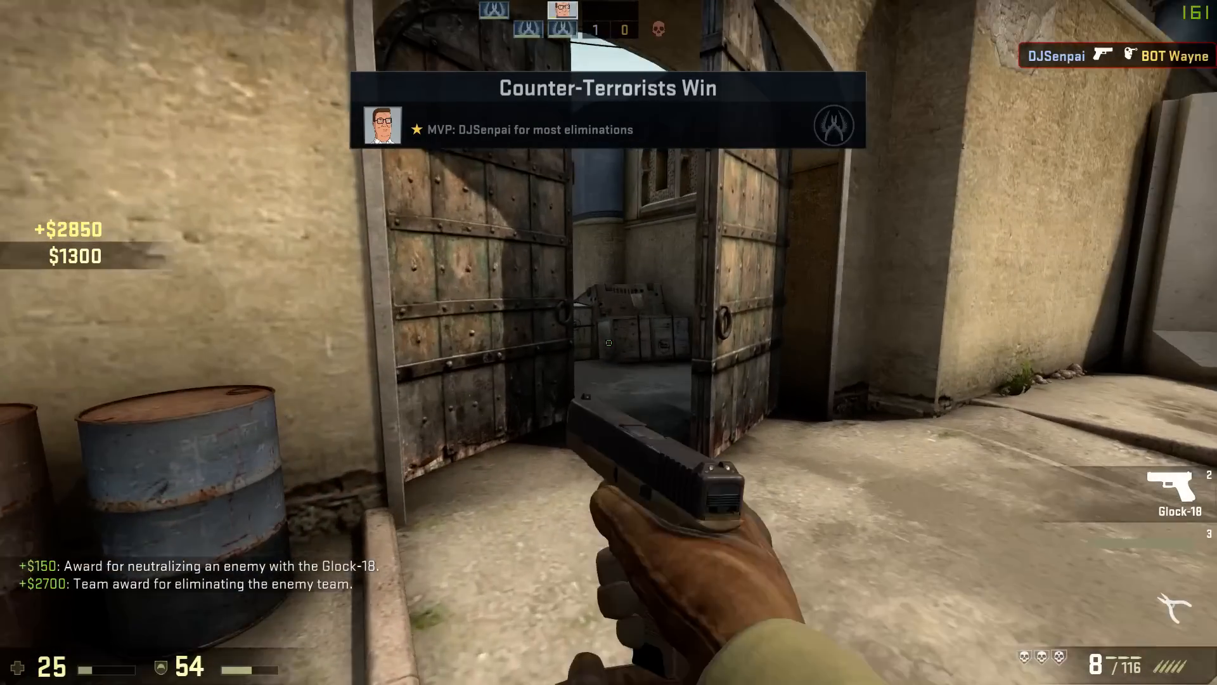
key("space")
key("w")
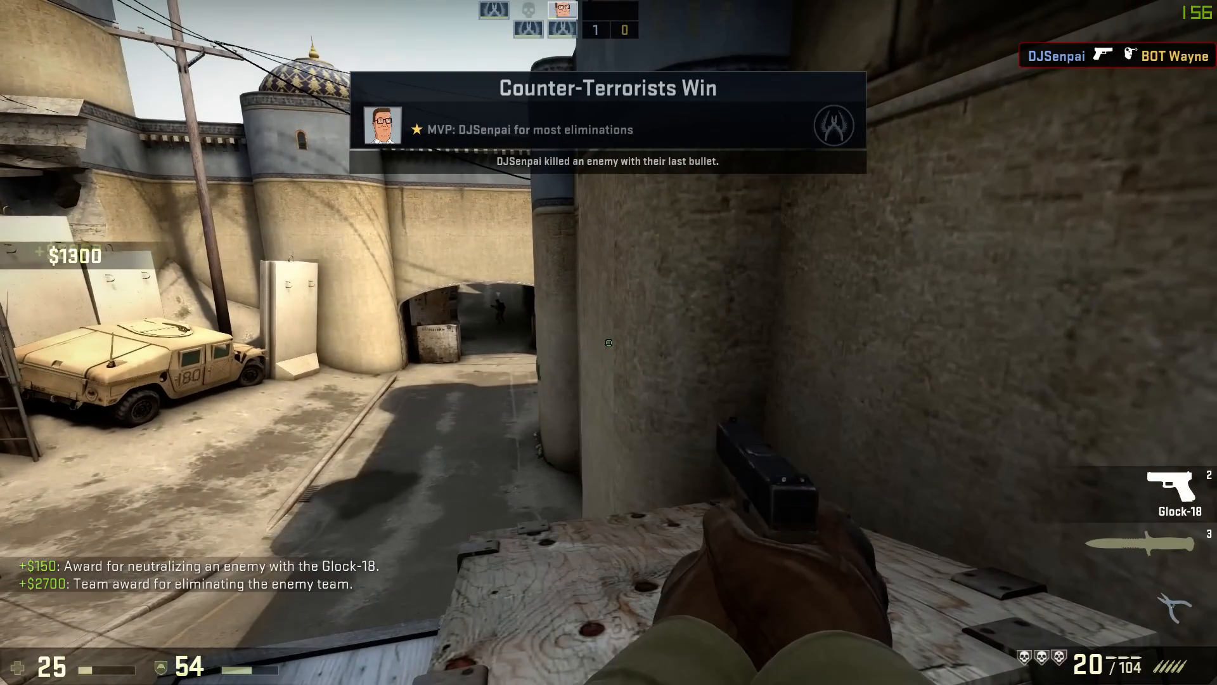
key("Escape")
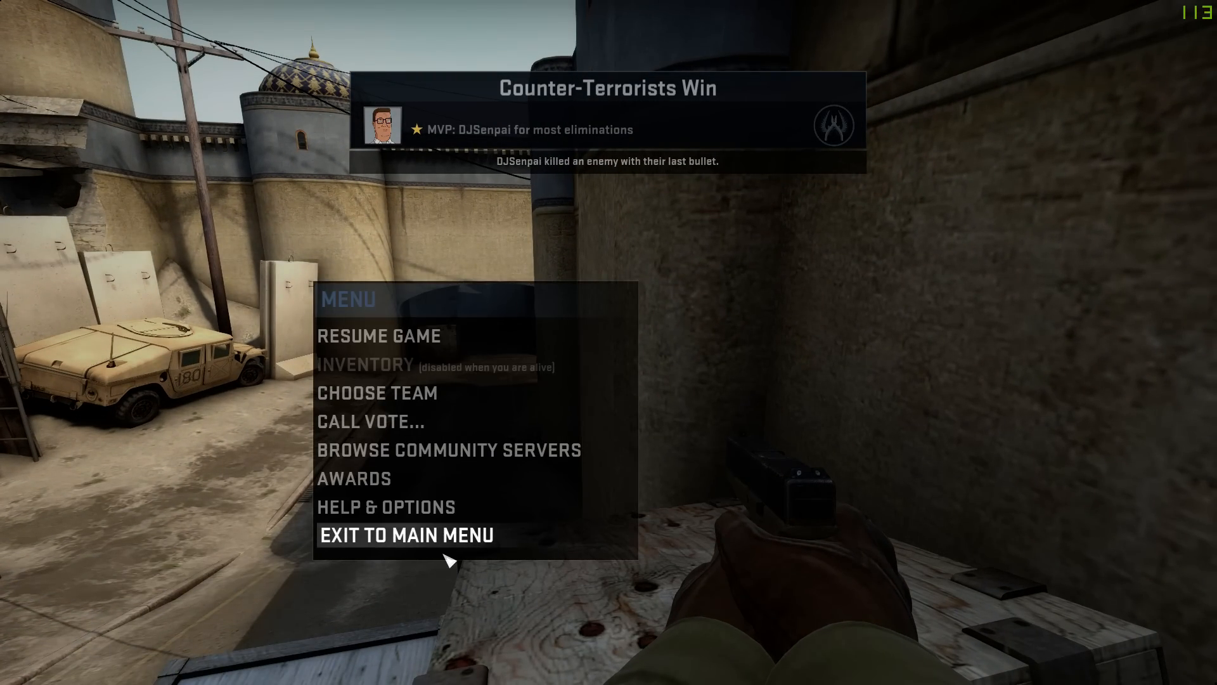